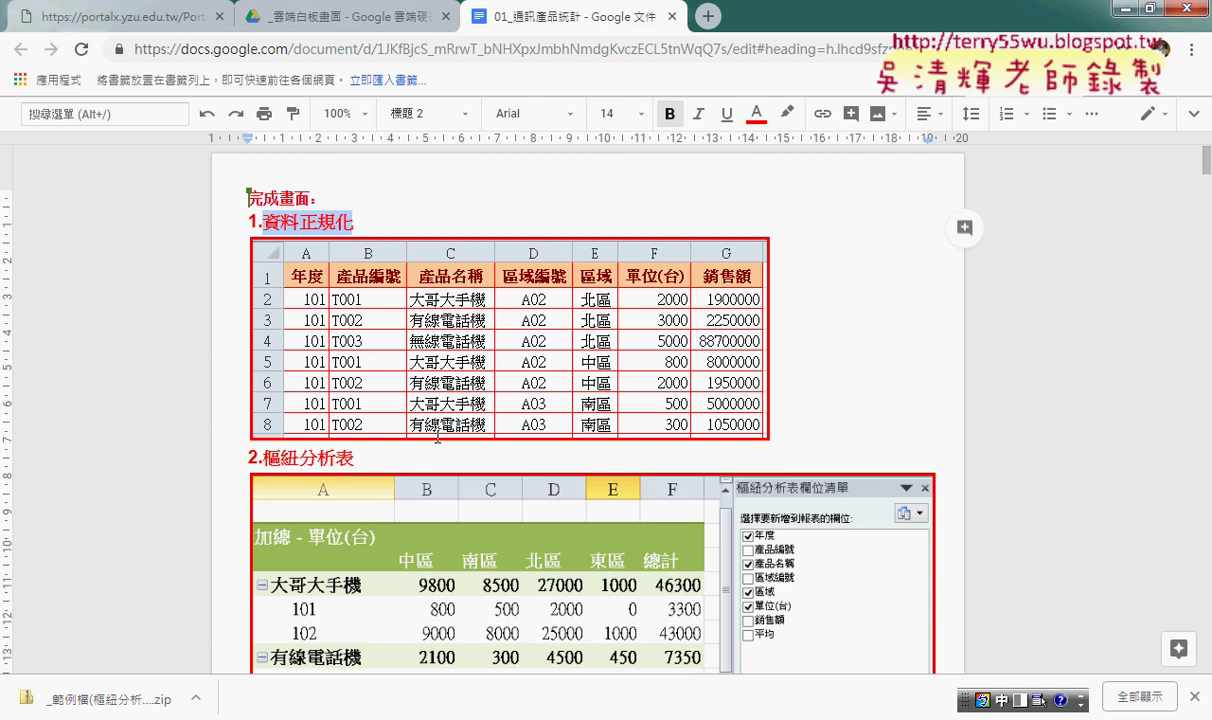
Step: Leave the Google Docs example tables and switch to the Excel workbook 通訊產品統計(原始檔).xlsx
click(783, 360)
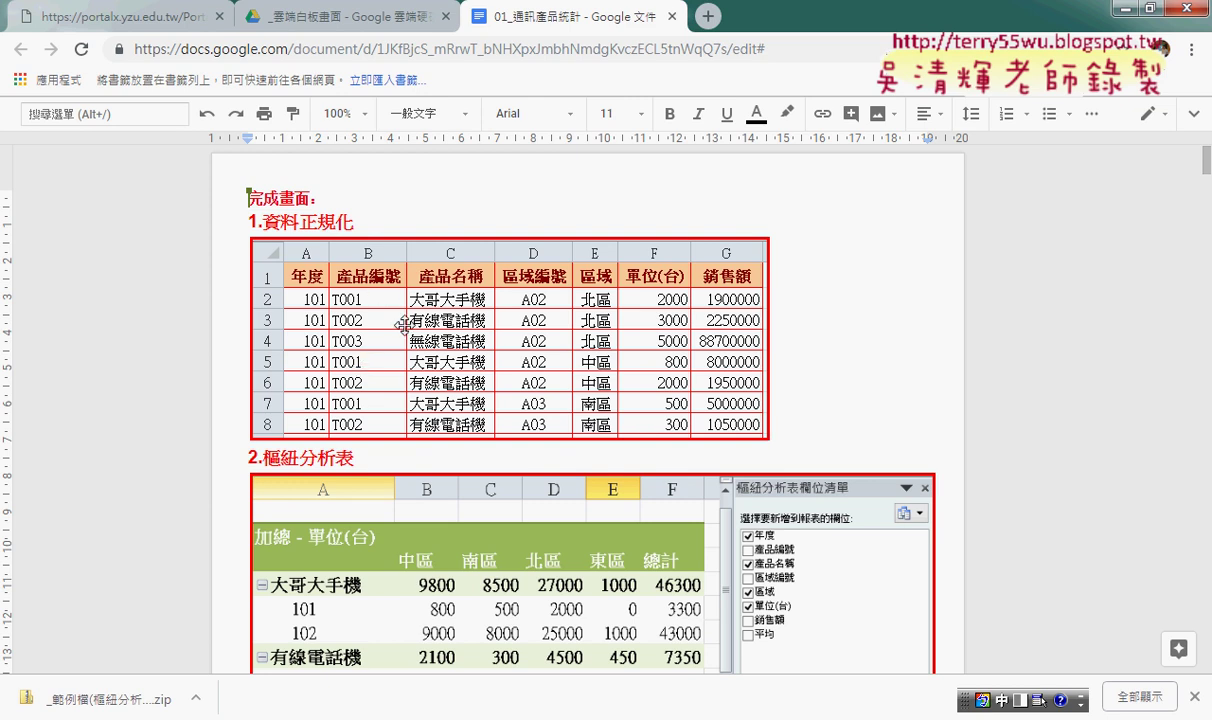
key(alt+Tab)
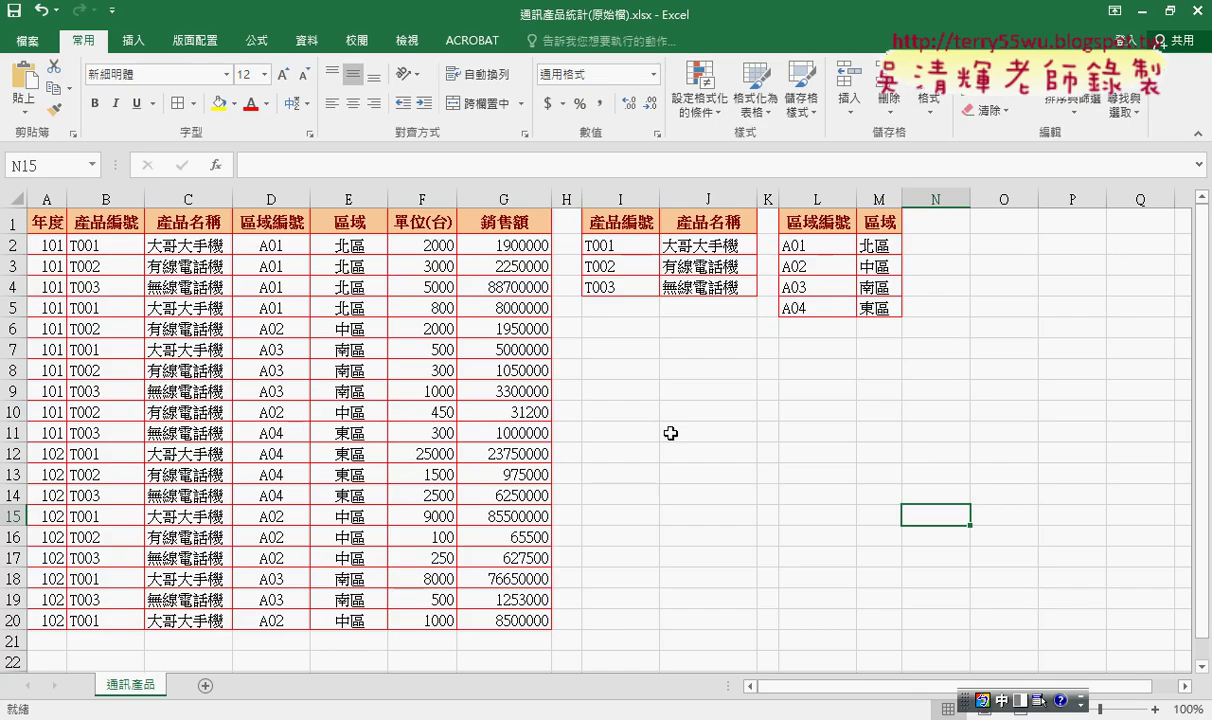
click(188, 245)
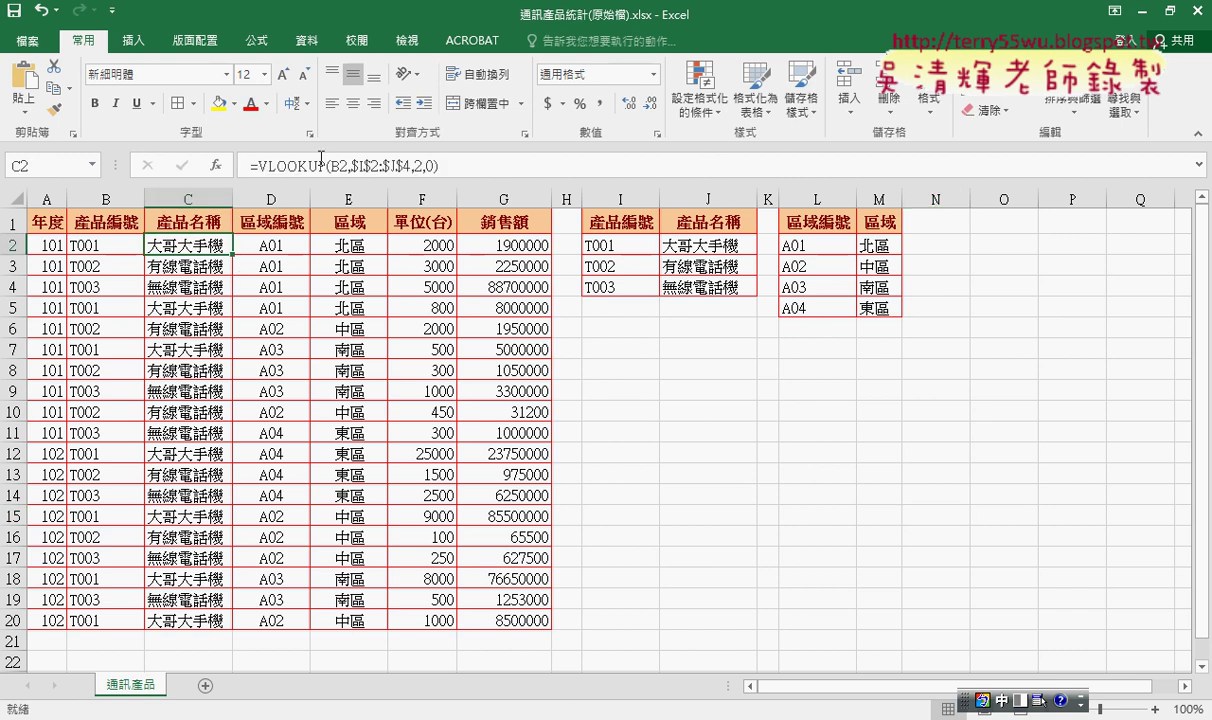
click(275, 165)
click(219, 168)
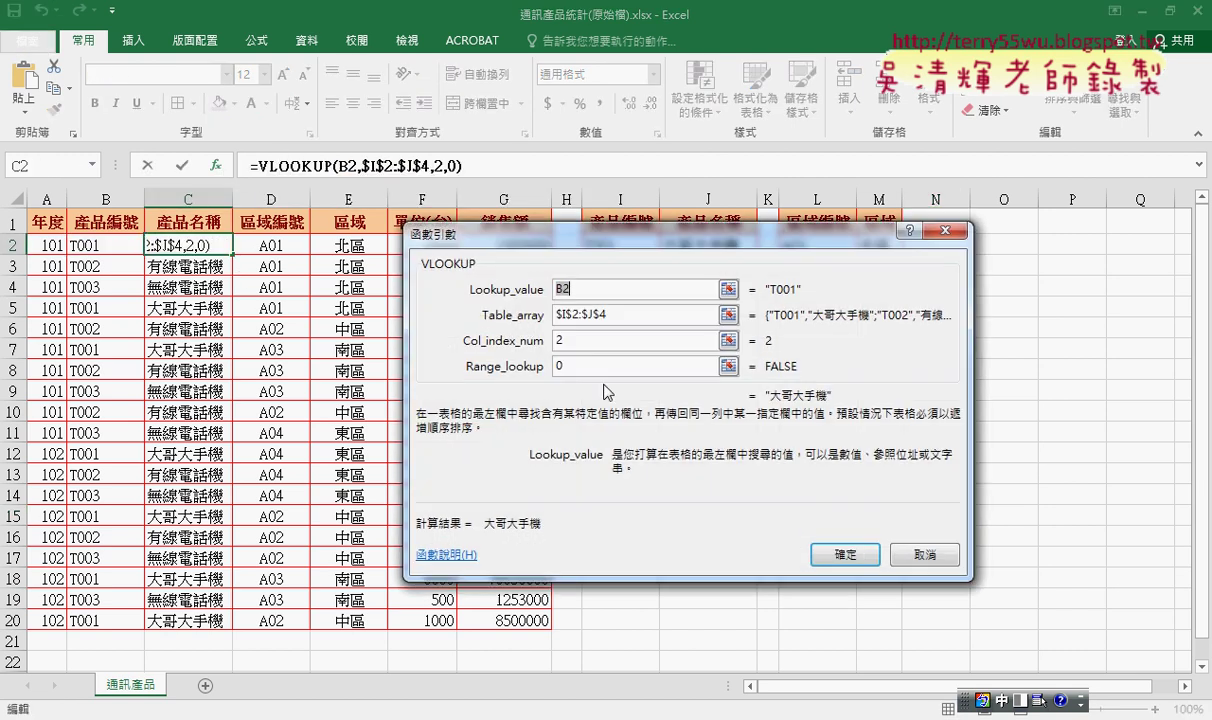
click(613, 314)
drag(620, 238, 646, 348)
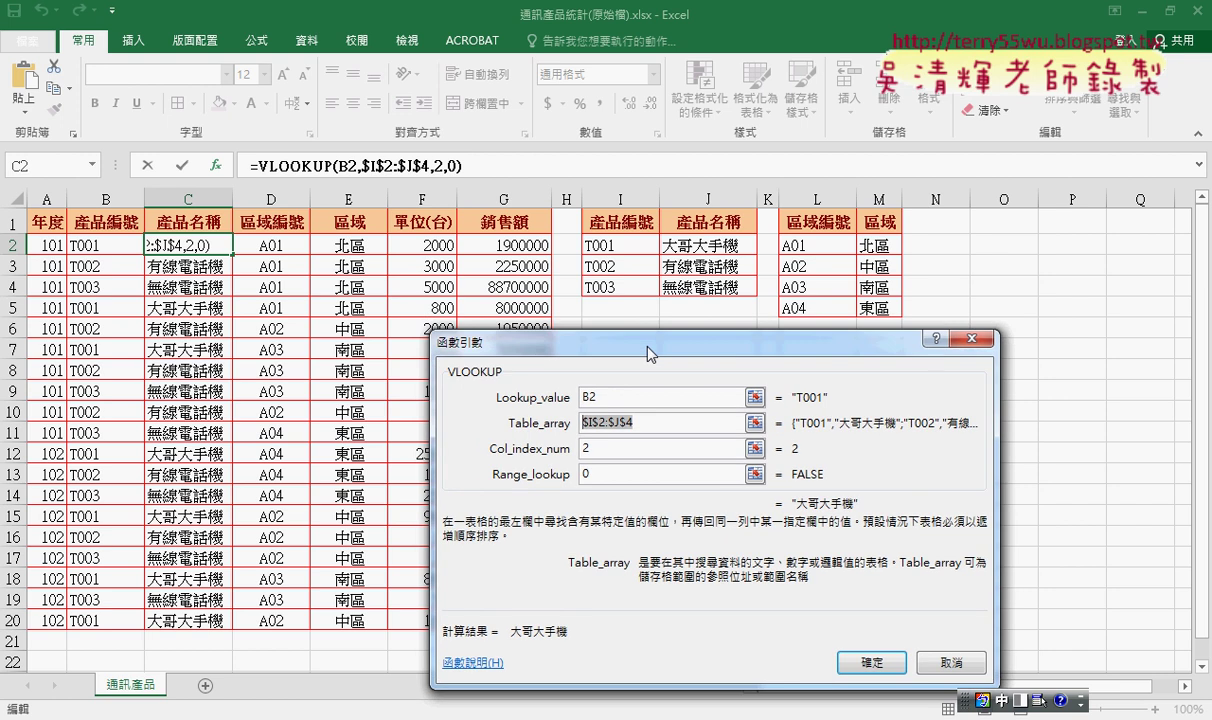
click(585, 398)
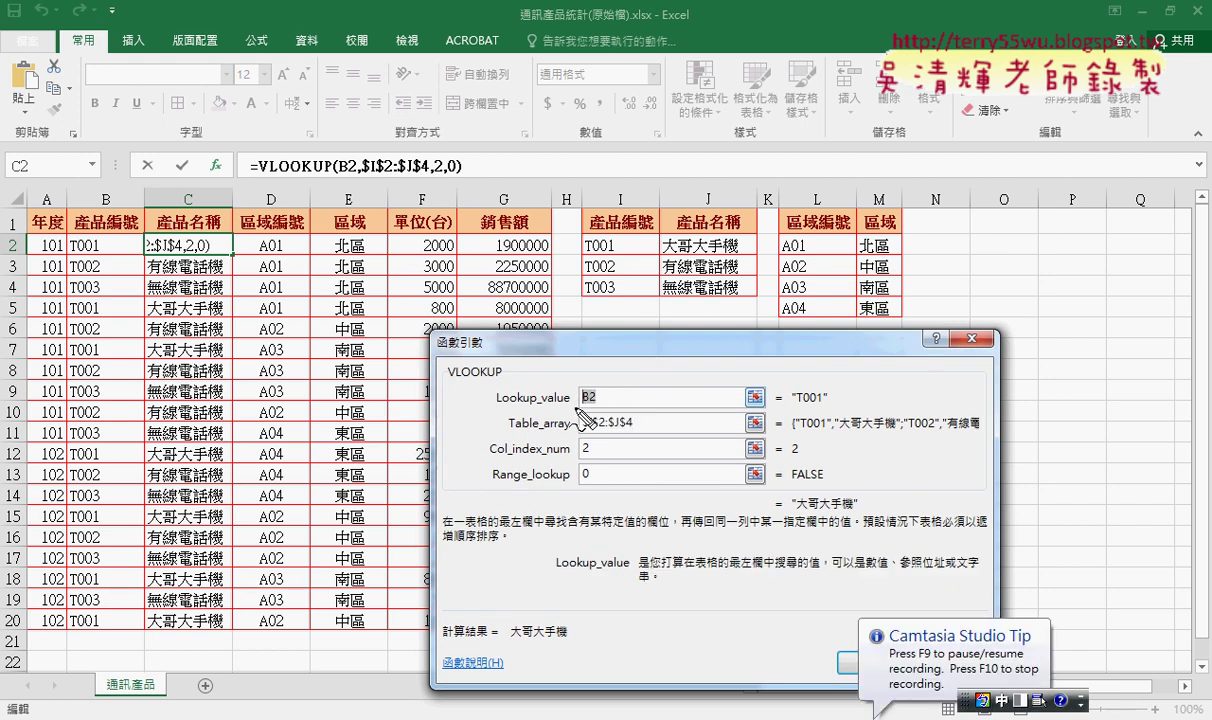
drag(572, 406, 490, 407)
drag(104, 257, 92, 238)
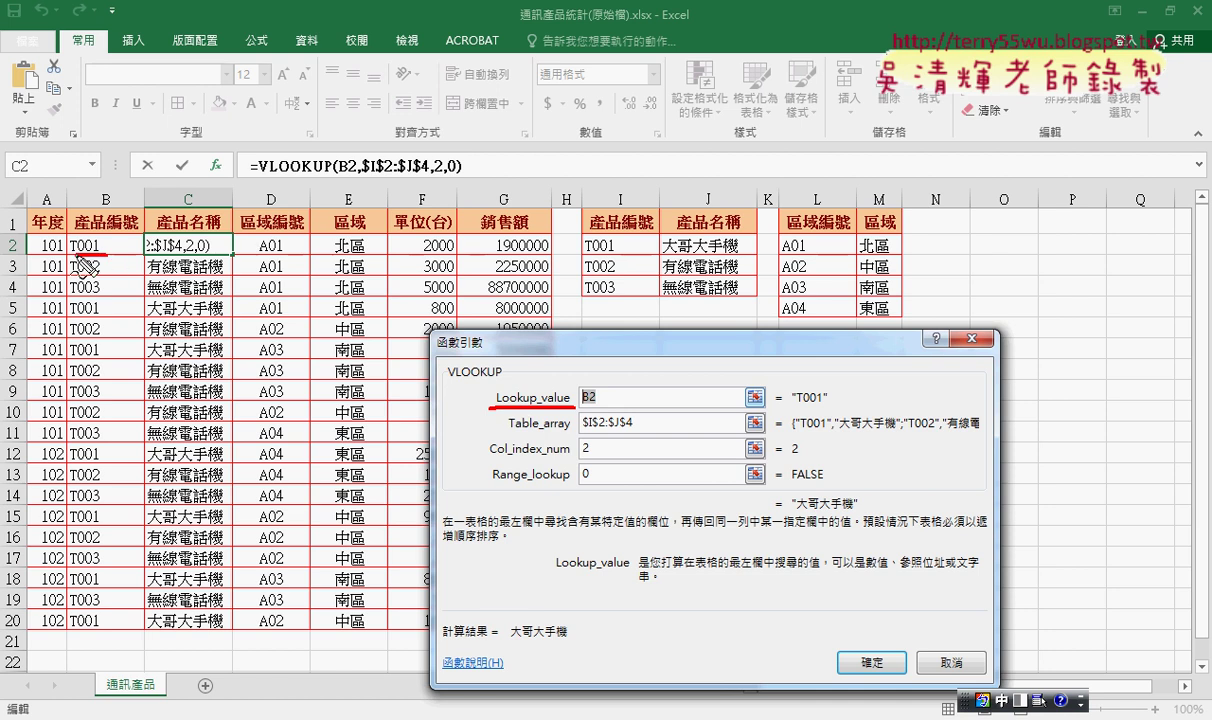
mouse_move(163, 226)
mouse_down()
mouse_move(118, 238)
mouse_move(108, 216)
mouse_up()
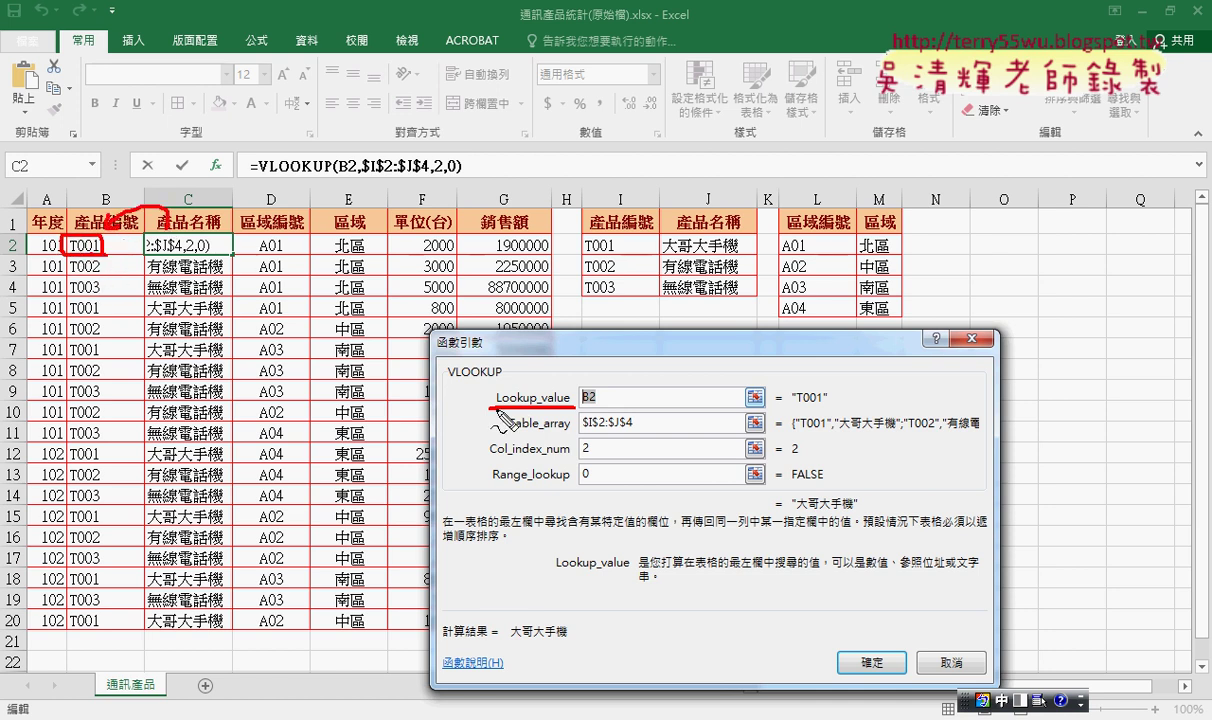
drag(570, 434, 503, 434)
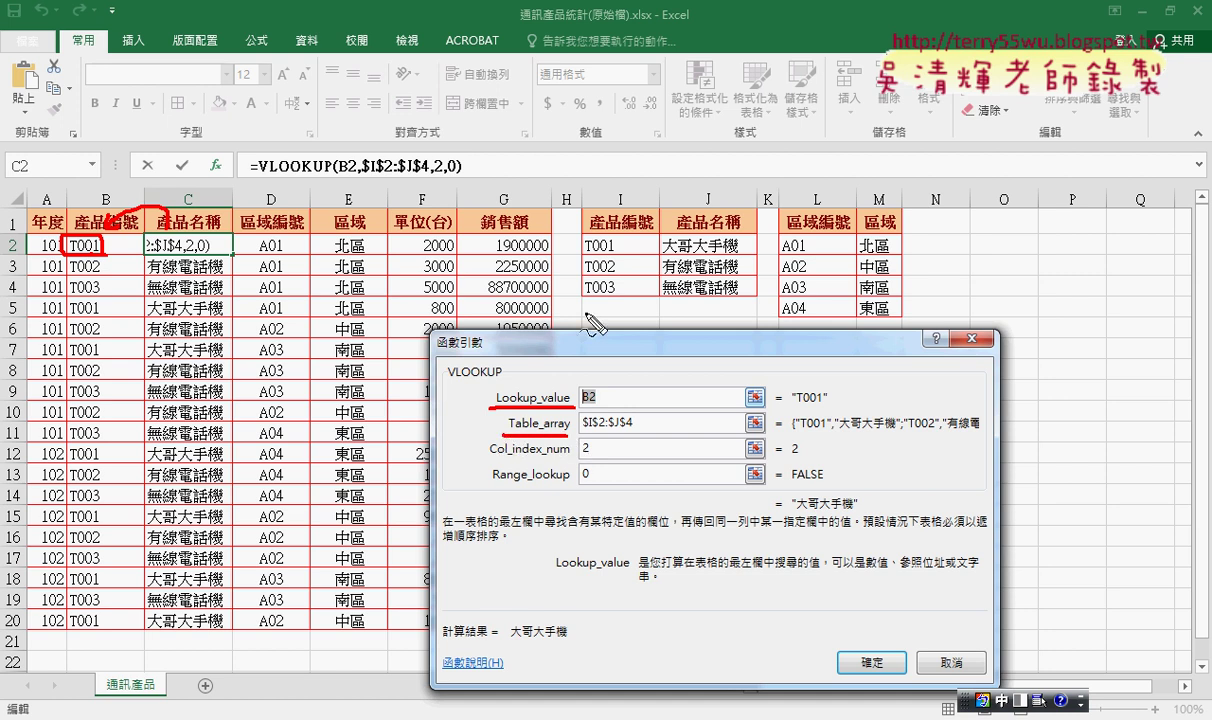
drag(578, 235, 576, 308)
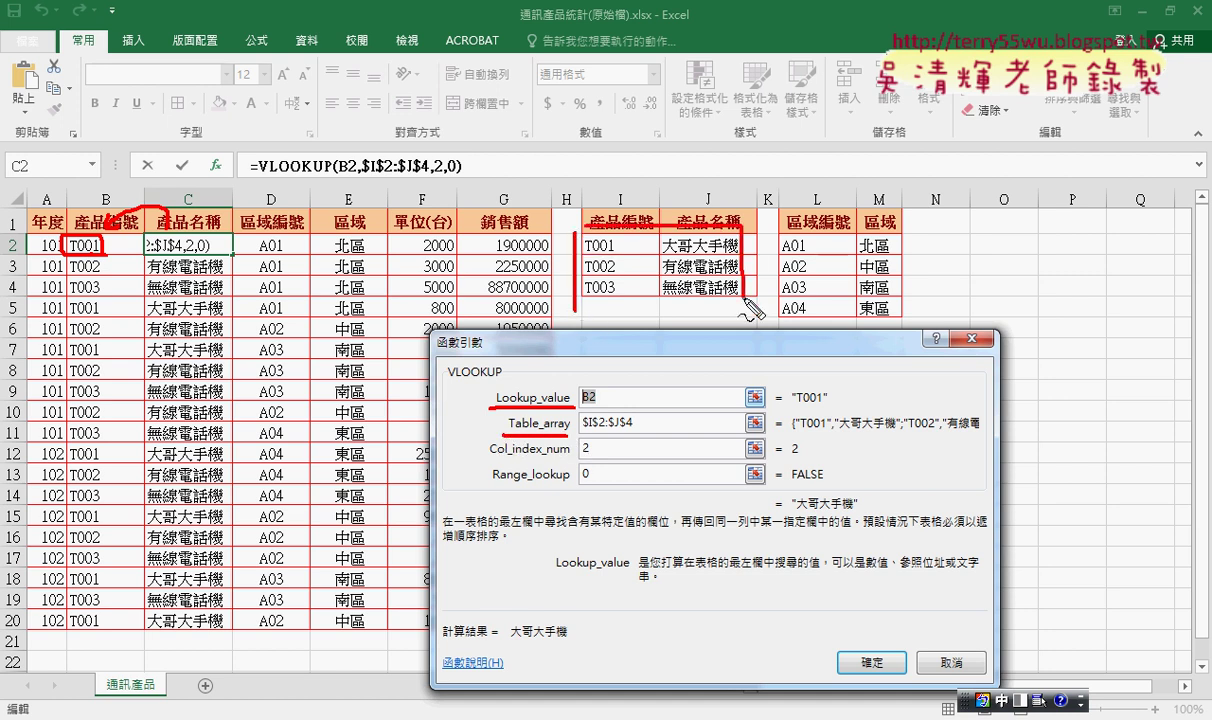
drag(585, 226, 578, 300)
drag(614, 178, 614, 198)
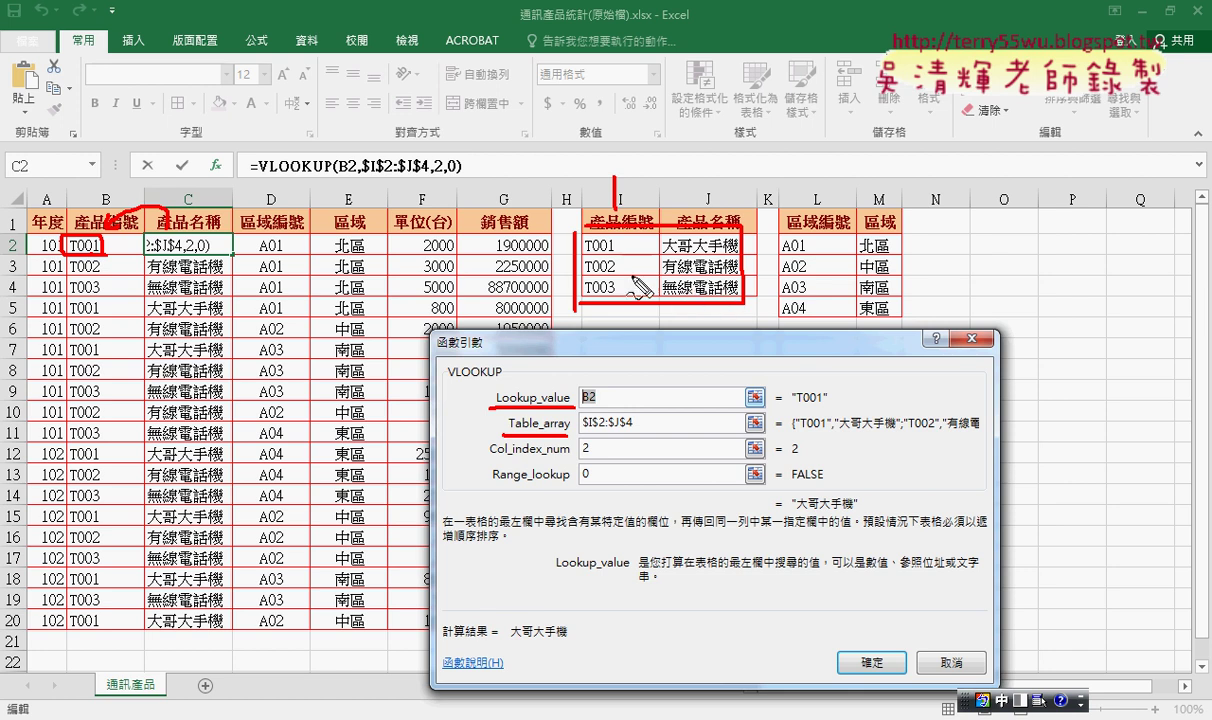
drag(579, 457, 591, 457)
drag(571, 483, 582, 483)
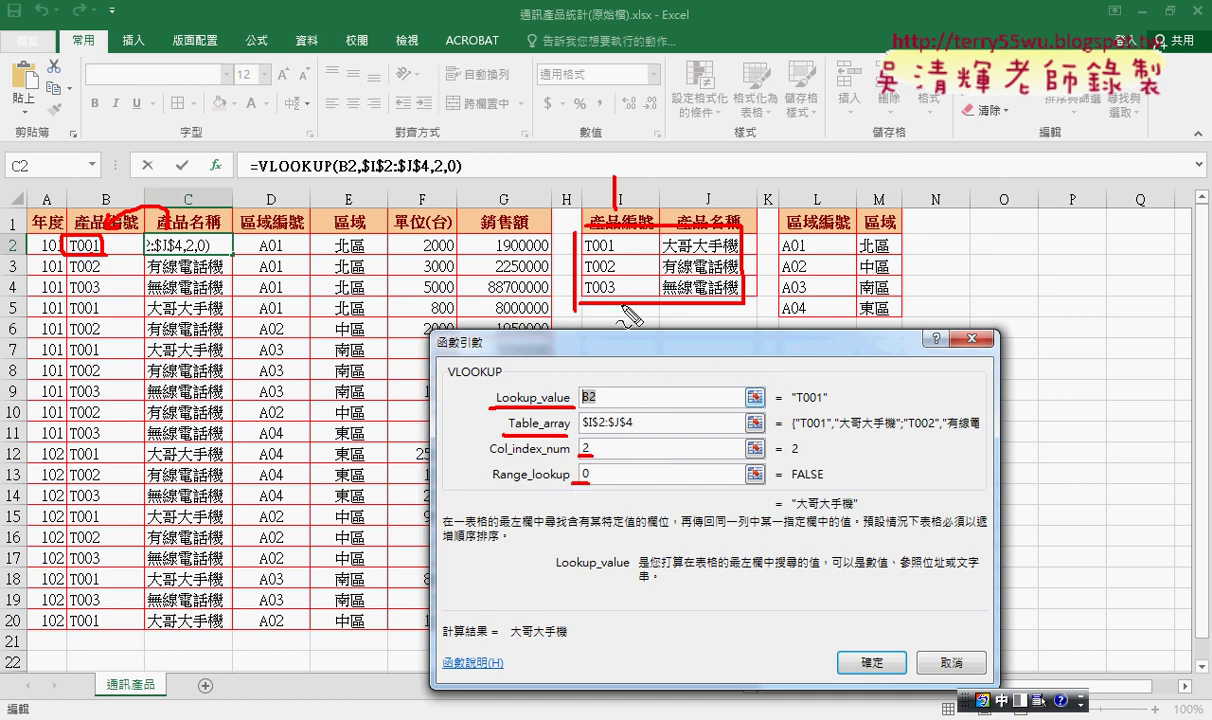
drag(585, 253, 612, 253)
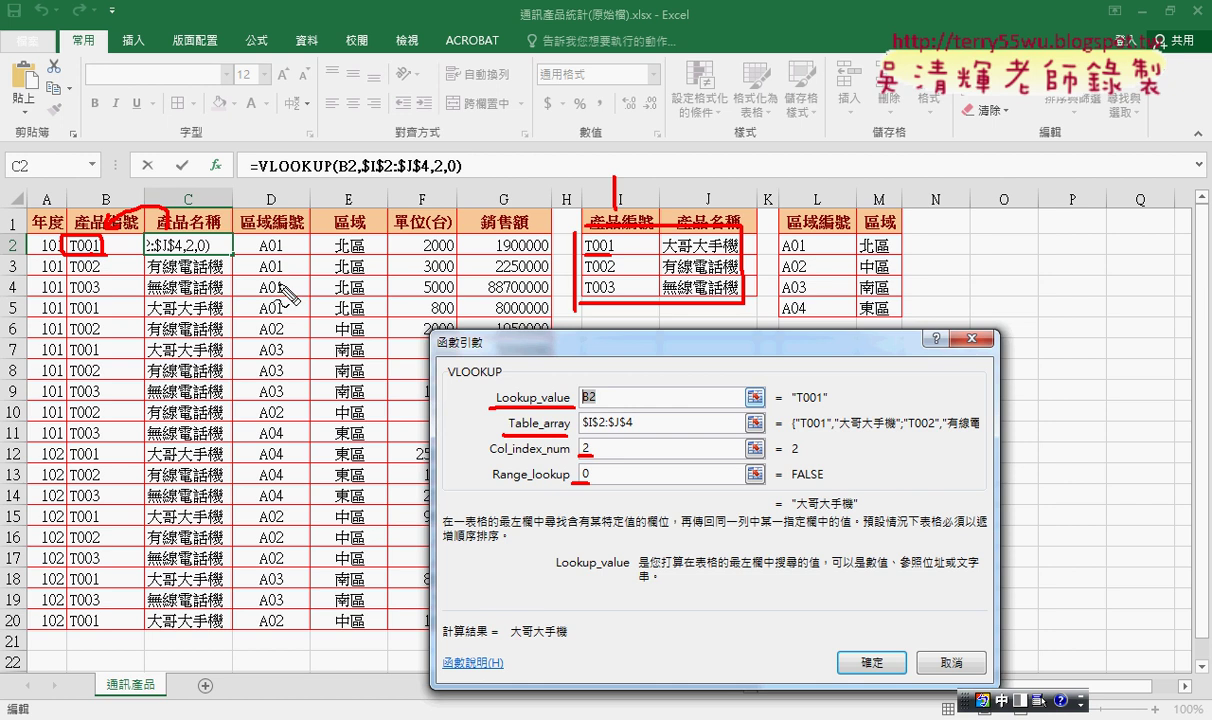
key(Escape)
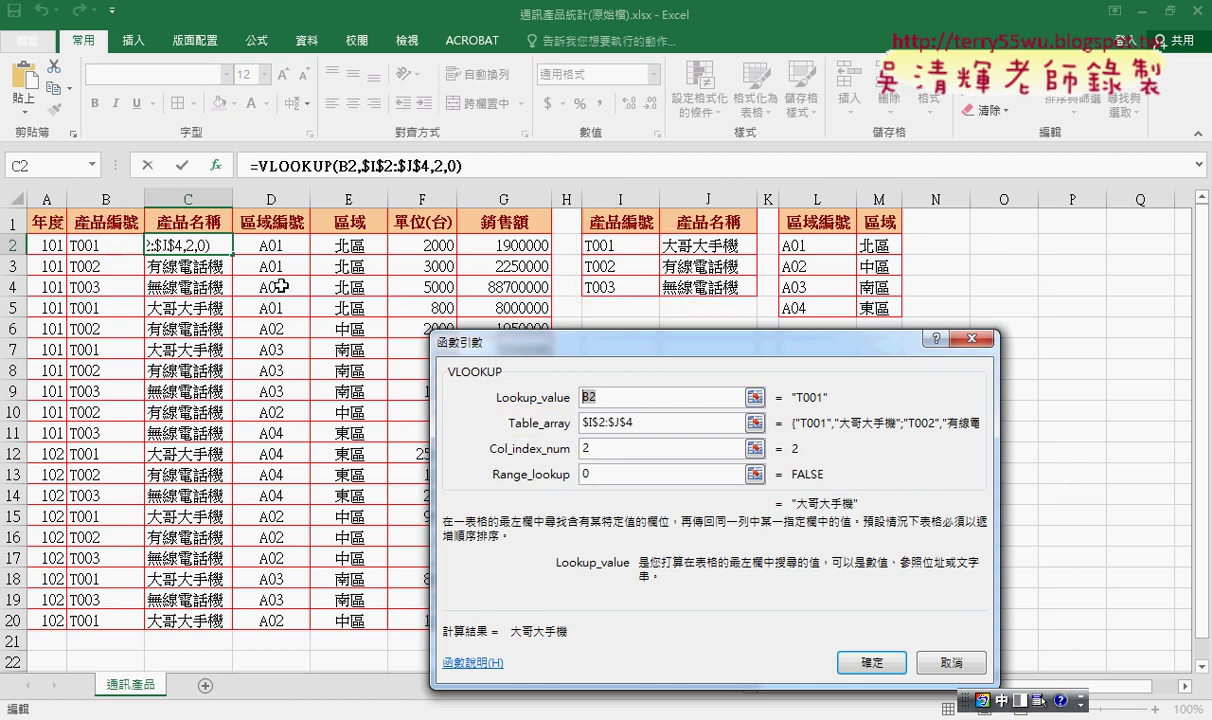
click(871, 662)
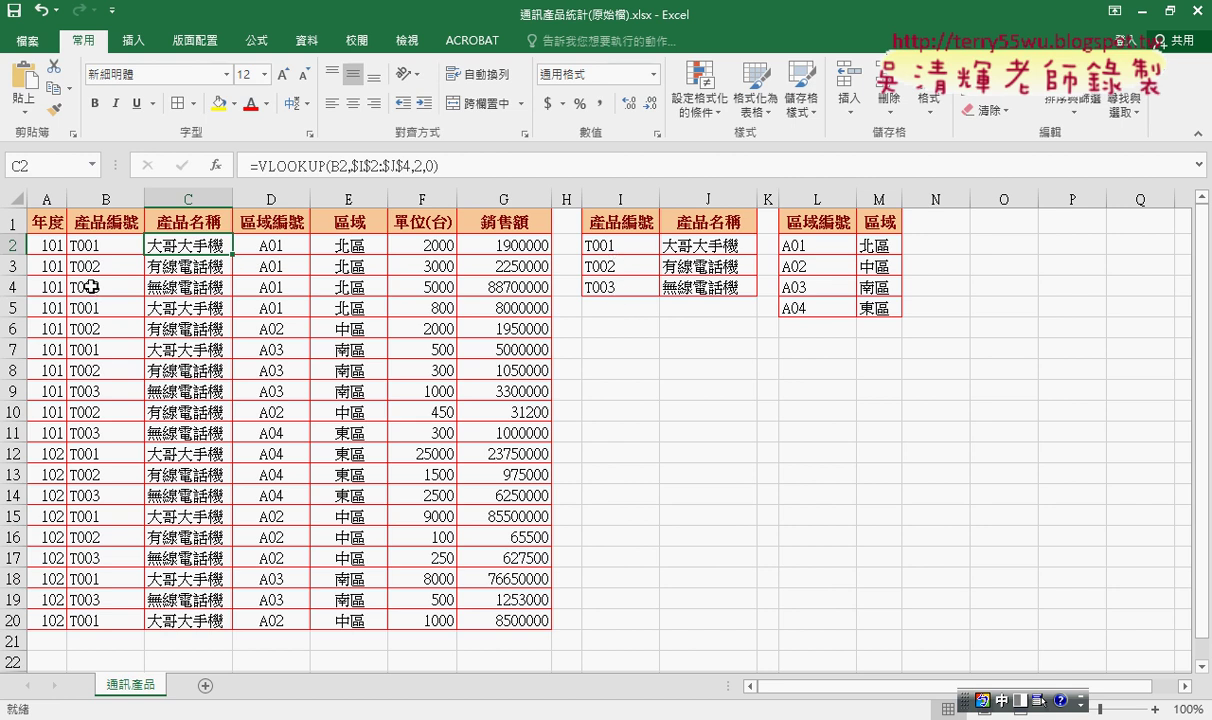
Step: Change B20's product code from T001 to T004 and select C20, now showing #N/A
double_click(103, 622)
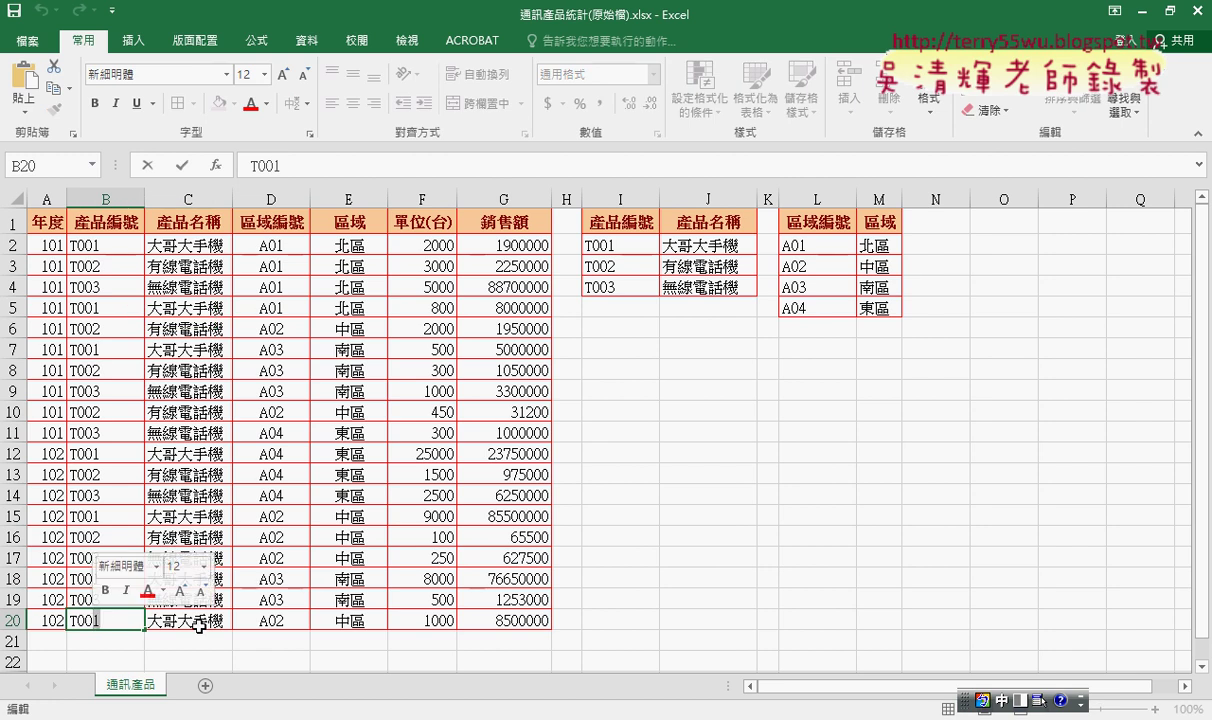
text(4)
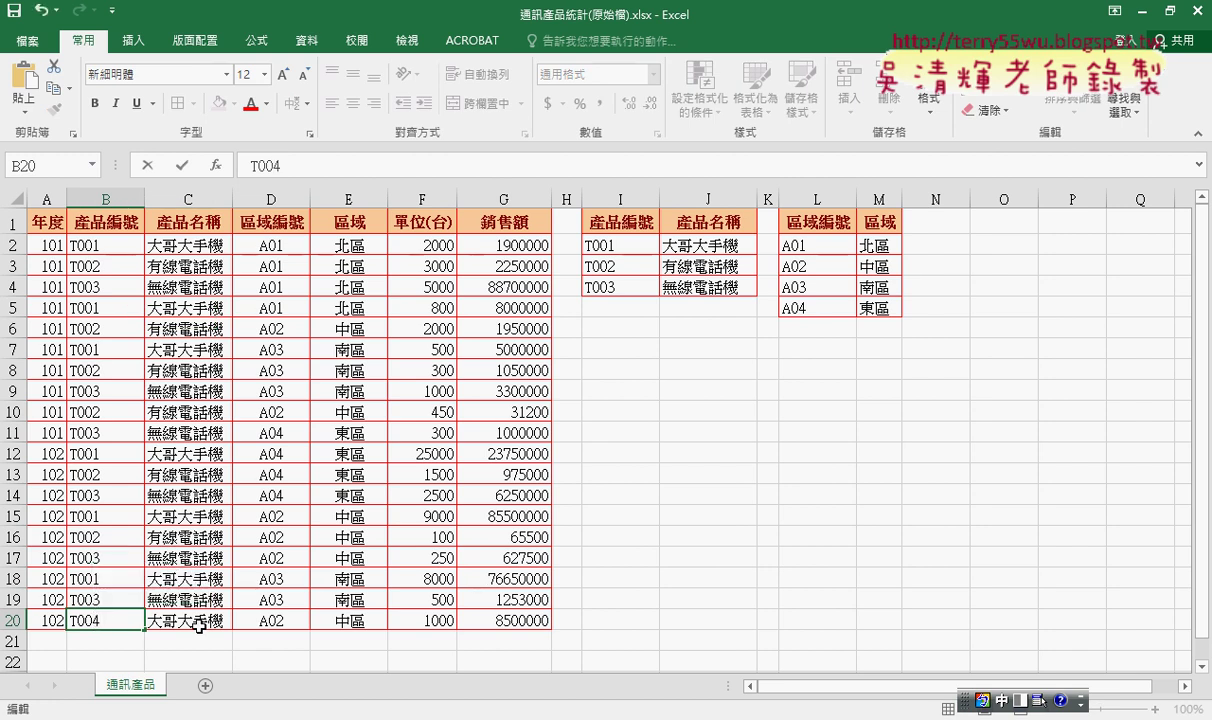
key(Return)
click(198, 624)
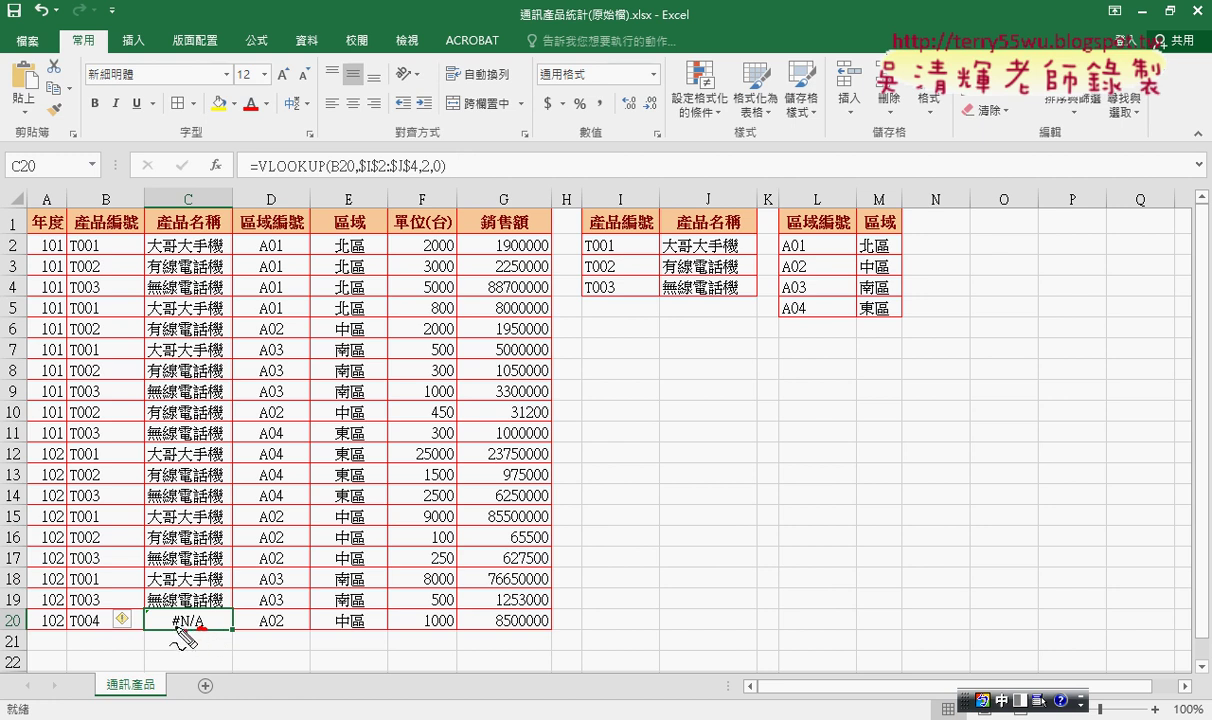
Step: Mark up the #N/A in C20, the T004 code and the I2:J4 table, then clear the ink
drag(182, 630, 172, 630)
drag(100, 631, 113, 626)
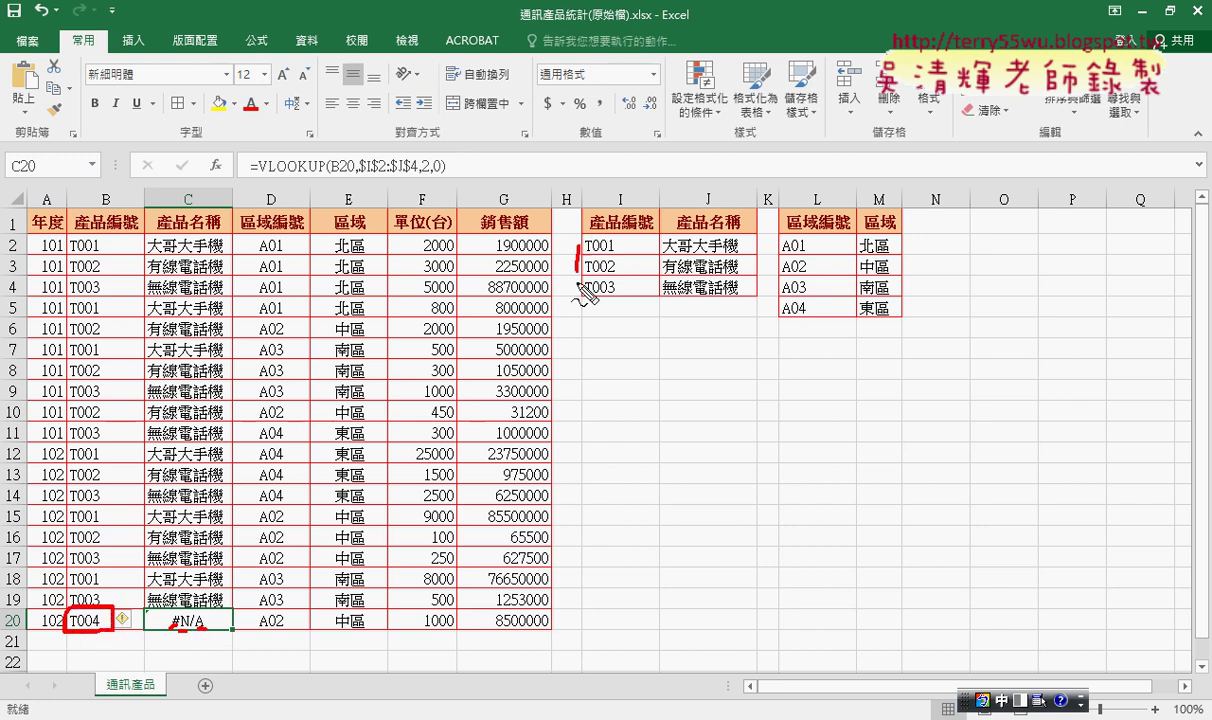
mouse_move(578, 242)
mouse_down()
mouse_move(577, 302)
mouse_move(732, 270)
mouse_move(577, 302)
mouse_up()
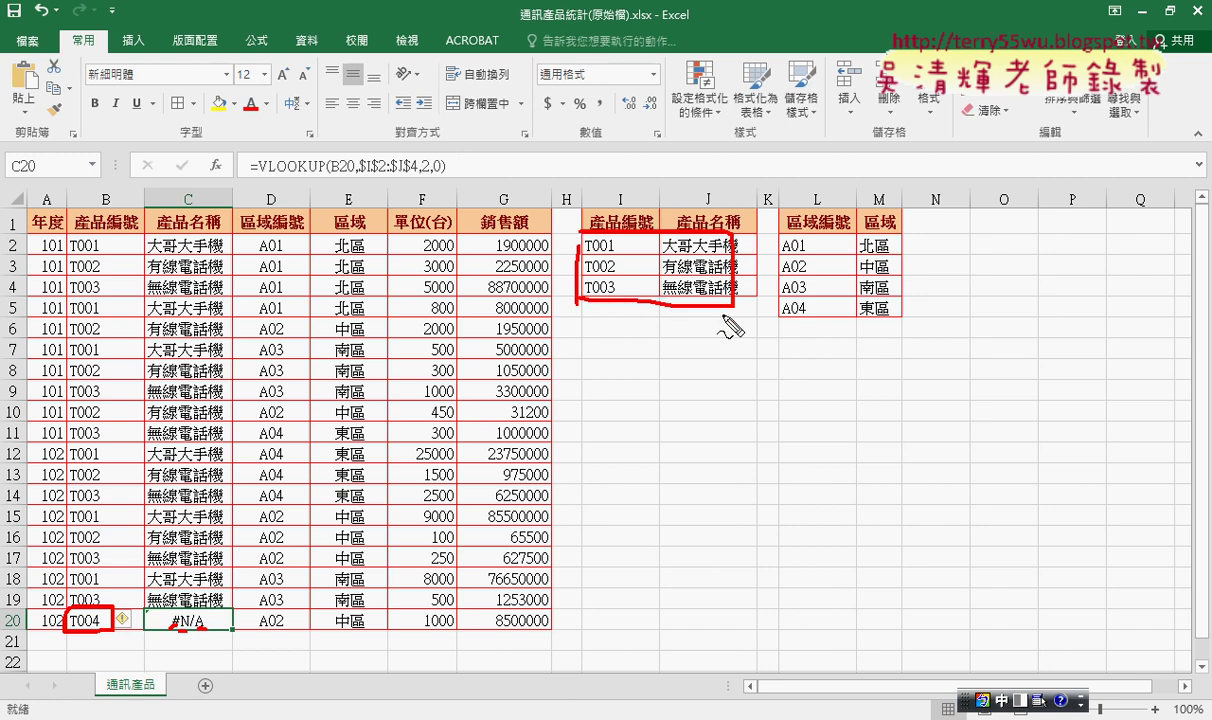
key(Escape)
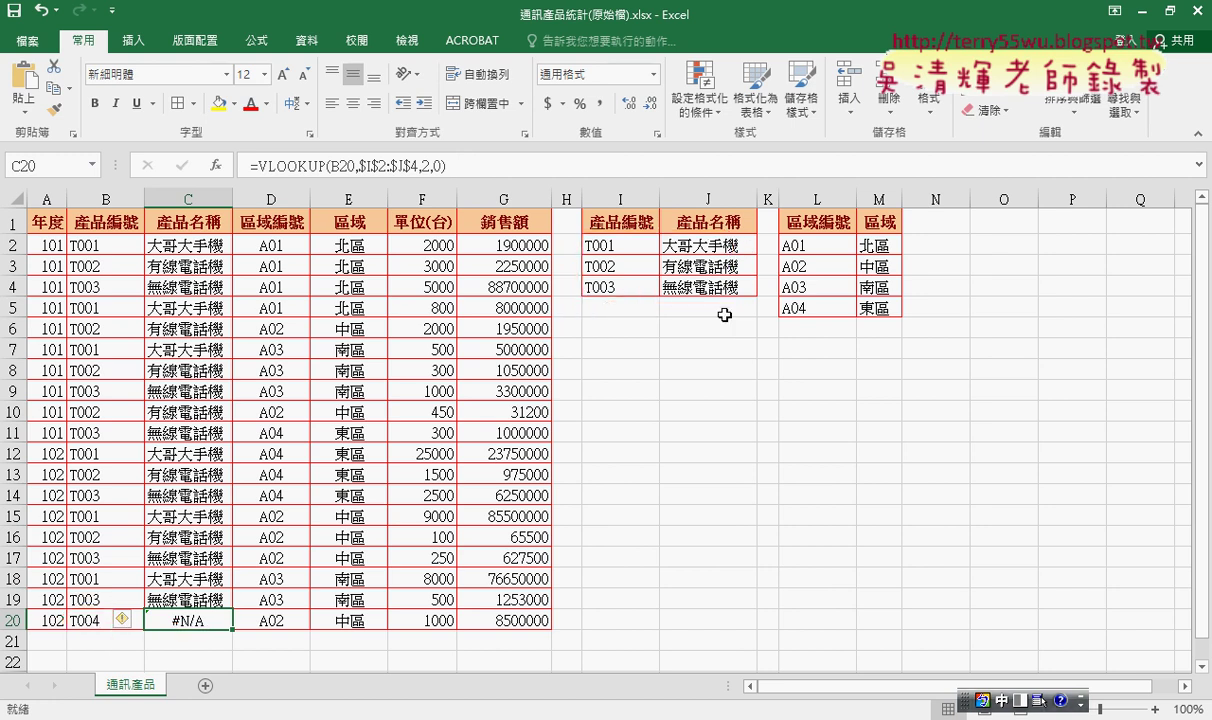
Step: Change C20's VLOOKUP Range_lookup from 0 to 1 so T004 returns 無線電話機
click(285, 162)
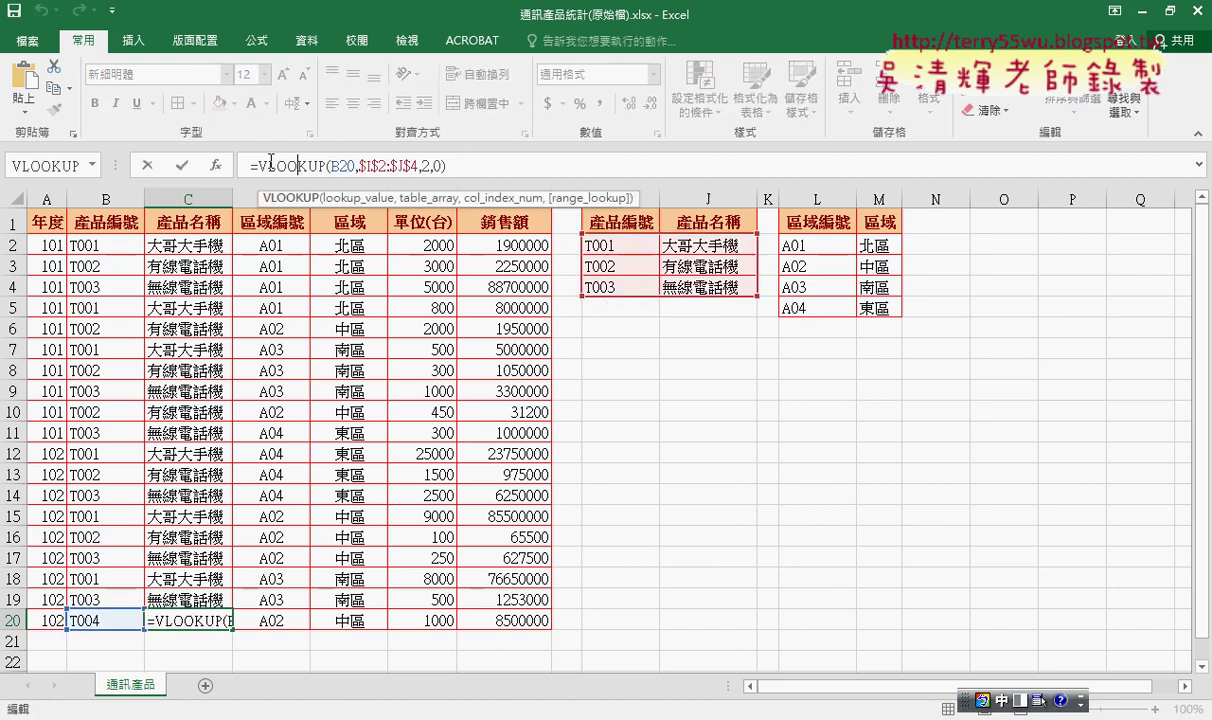
click(217, 166)
drag(562, 318, 460, 210)
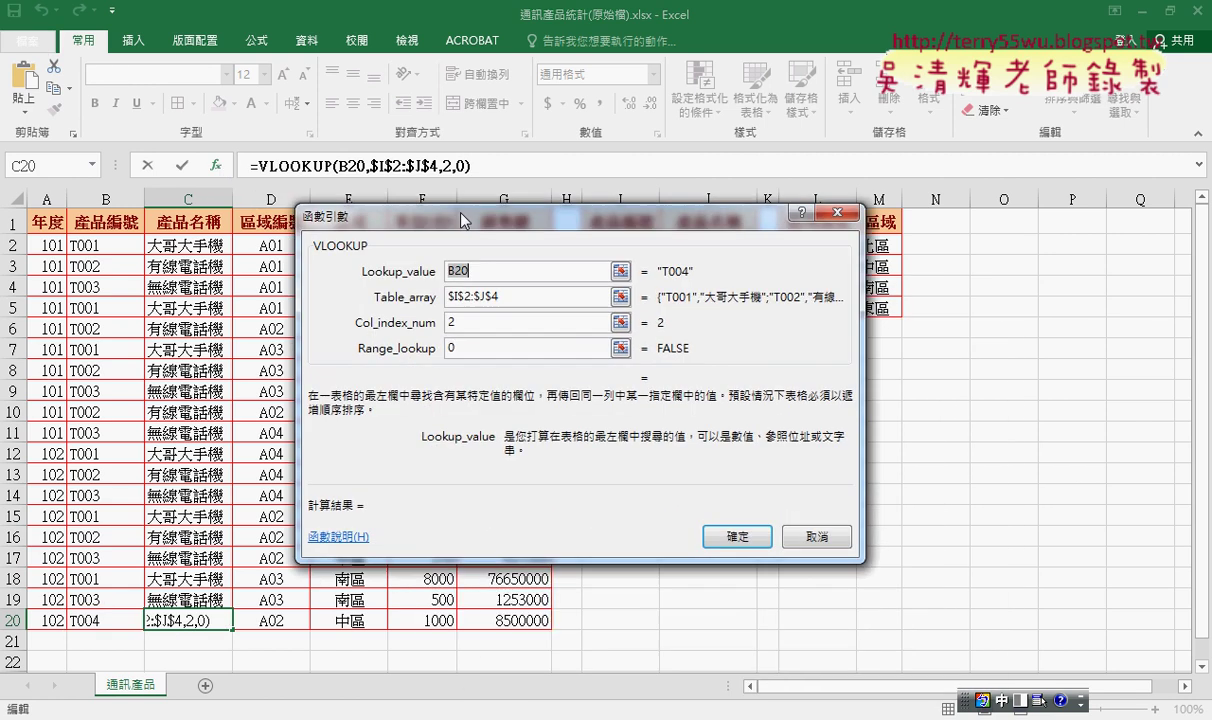
click(446, 347)
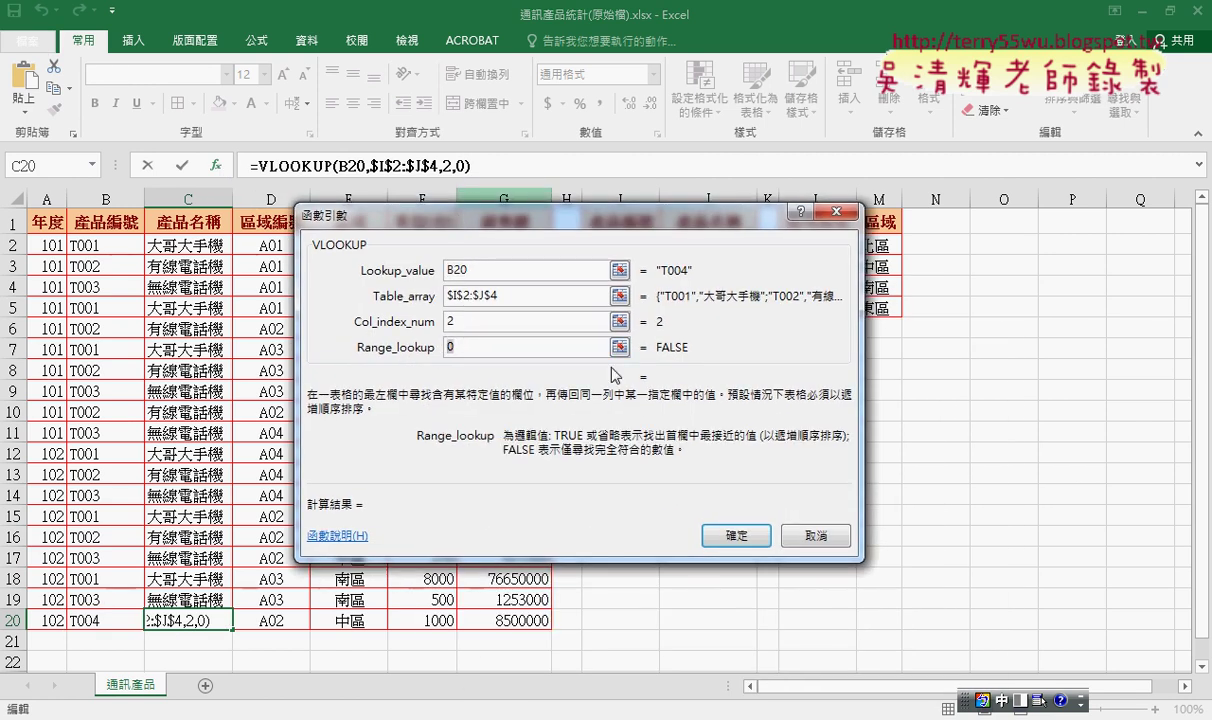
key(Delete)
text(1)
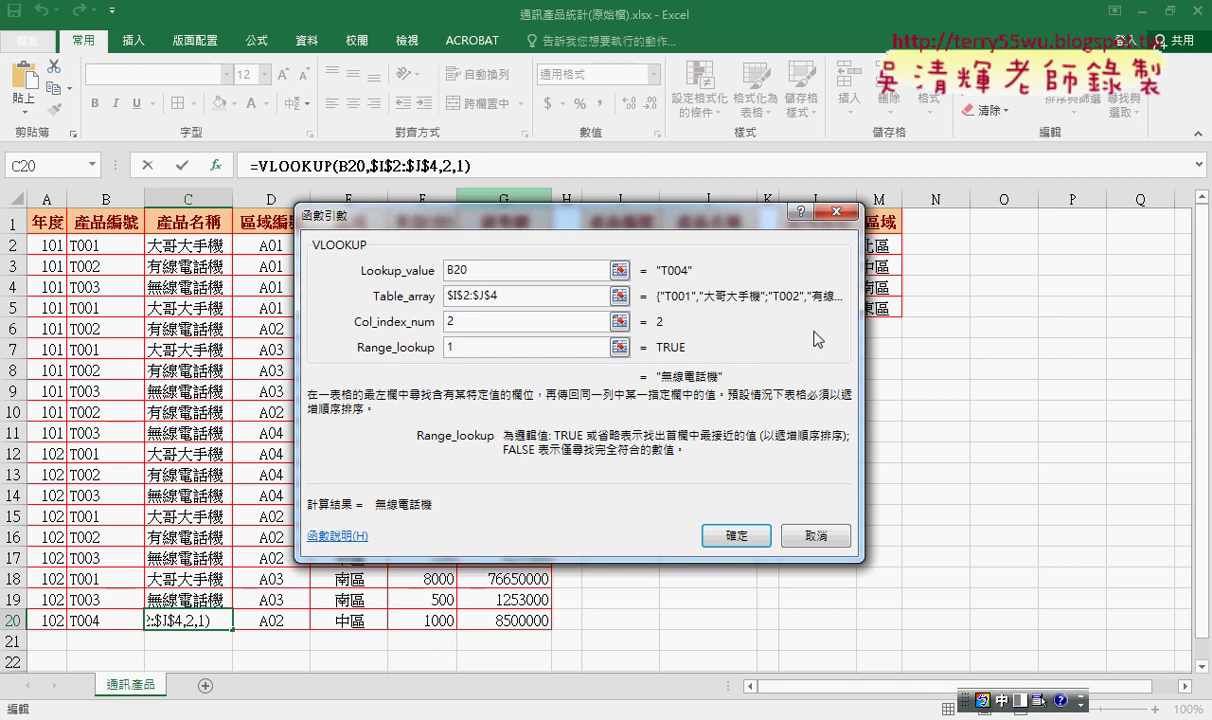
drag(685, 283, 718, 394)
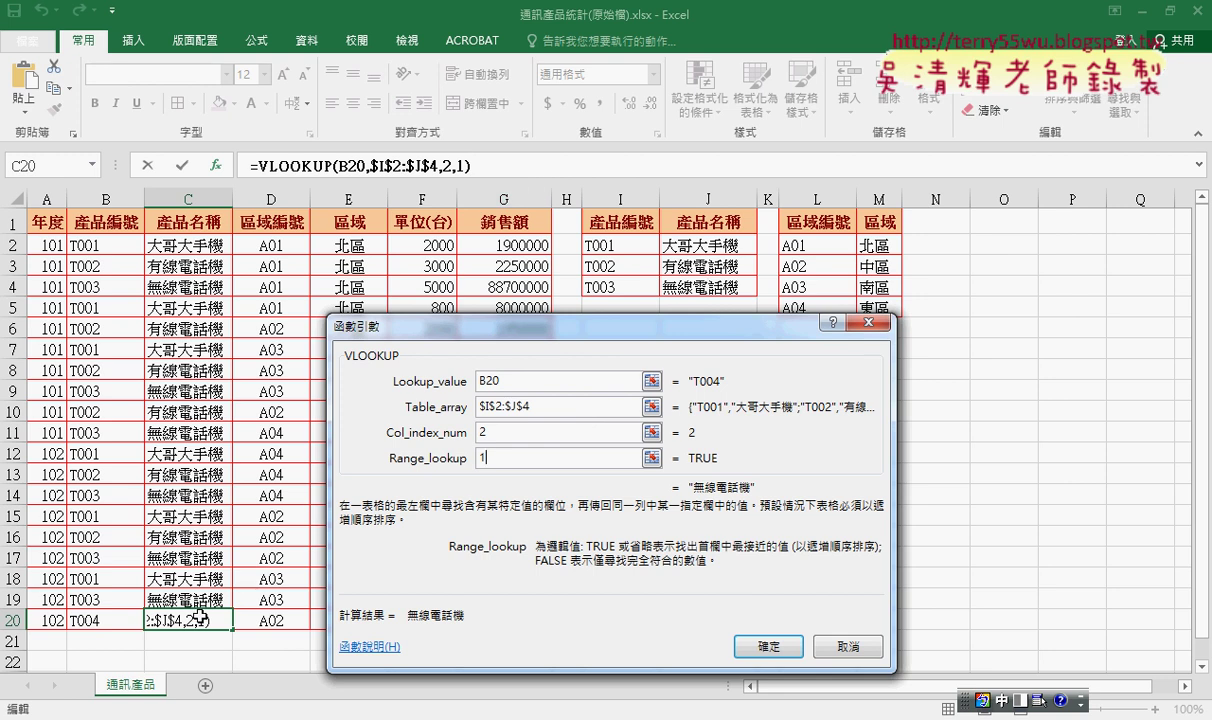
click(765, 645)
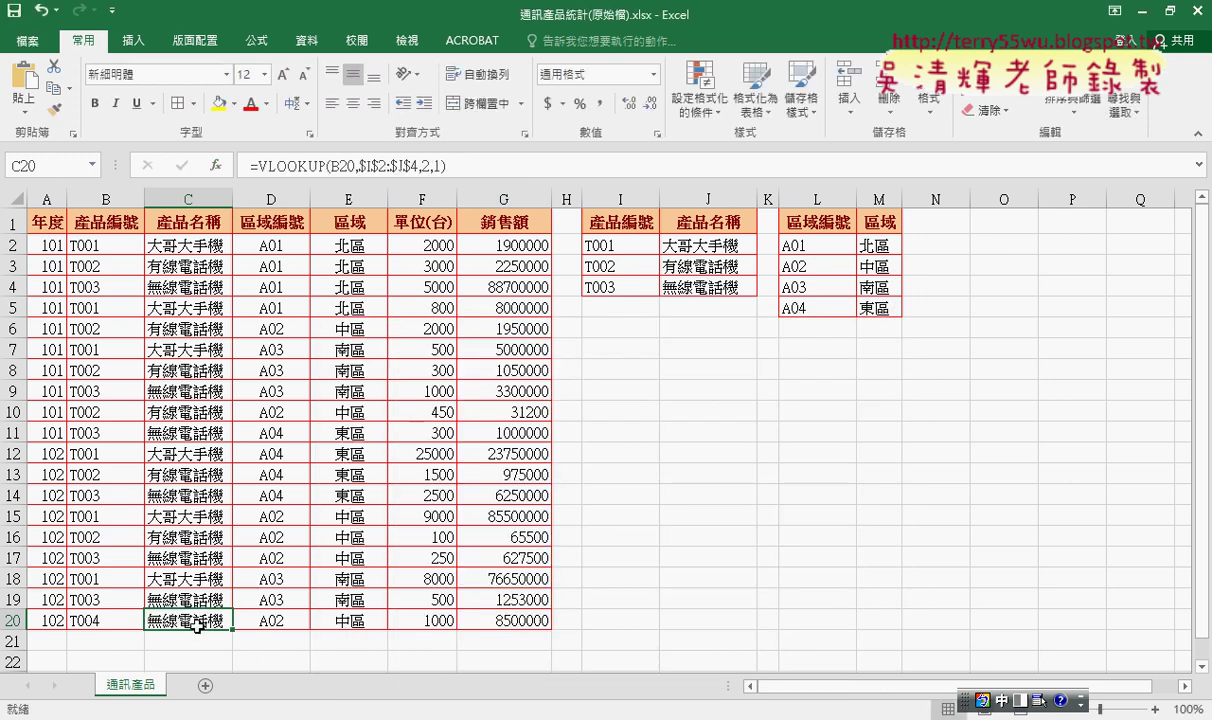
click(120, 620)
click(160, 620)
Step: Inspect the product table's last code T003 and its name 無線電話機
click(638, 314)
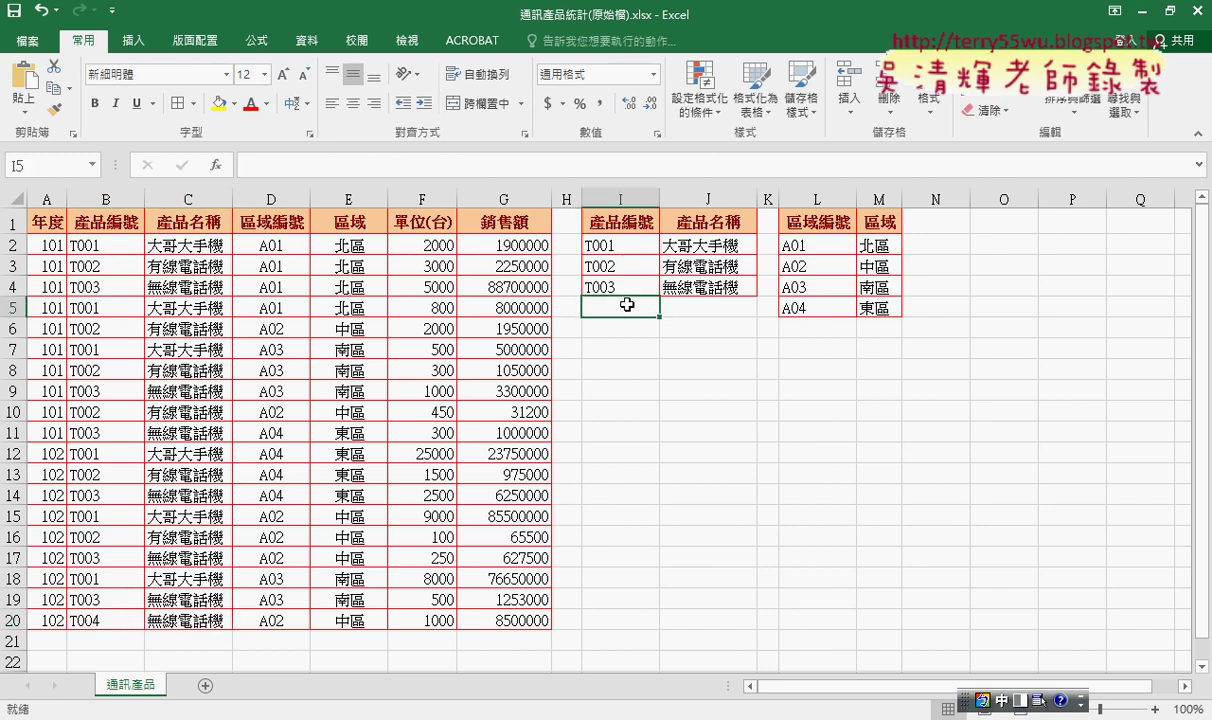
click(631, 291)
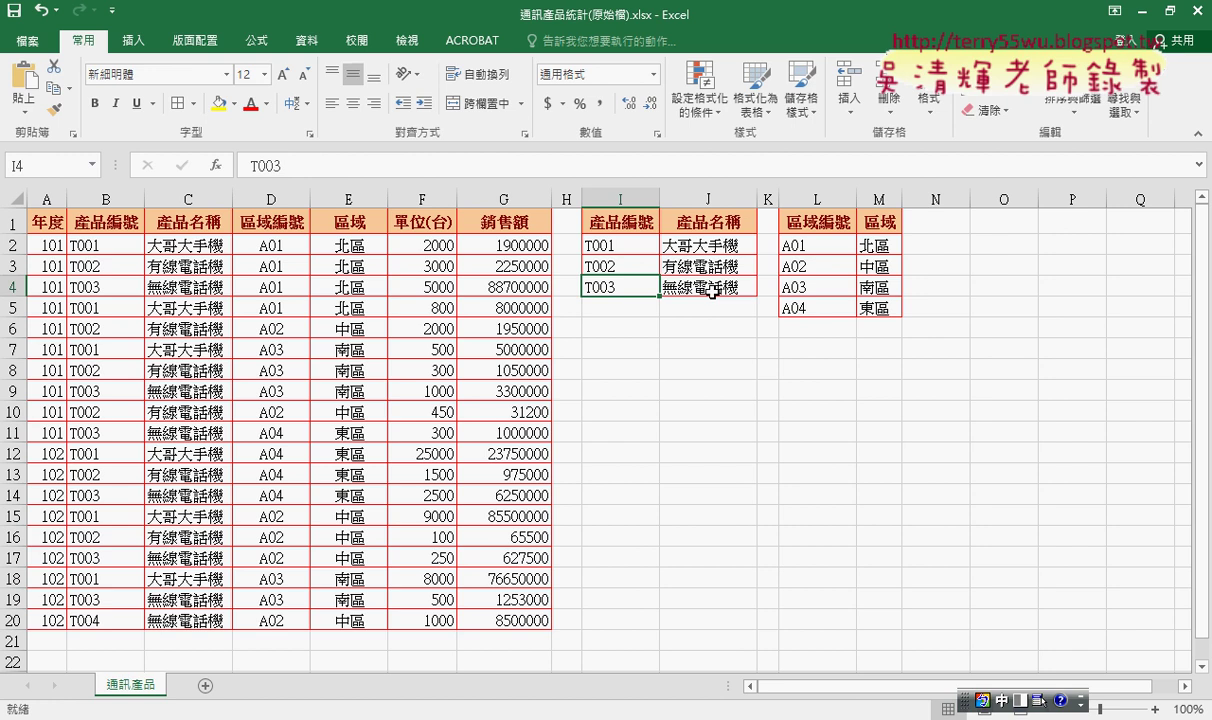
click(712, 292)
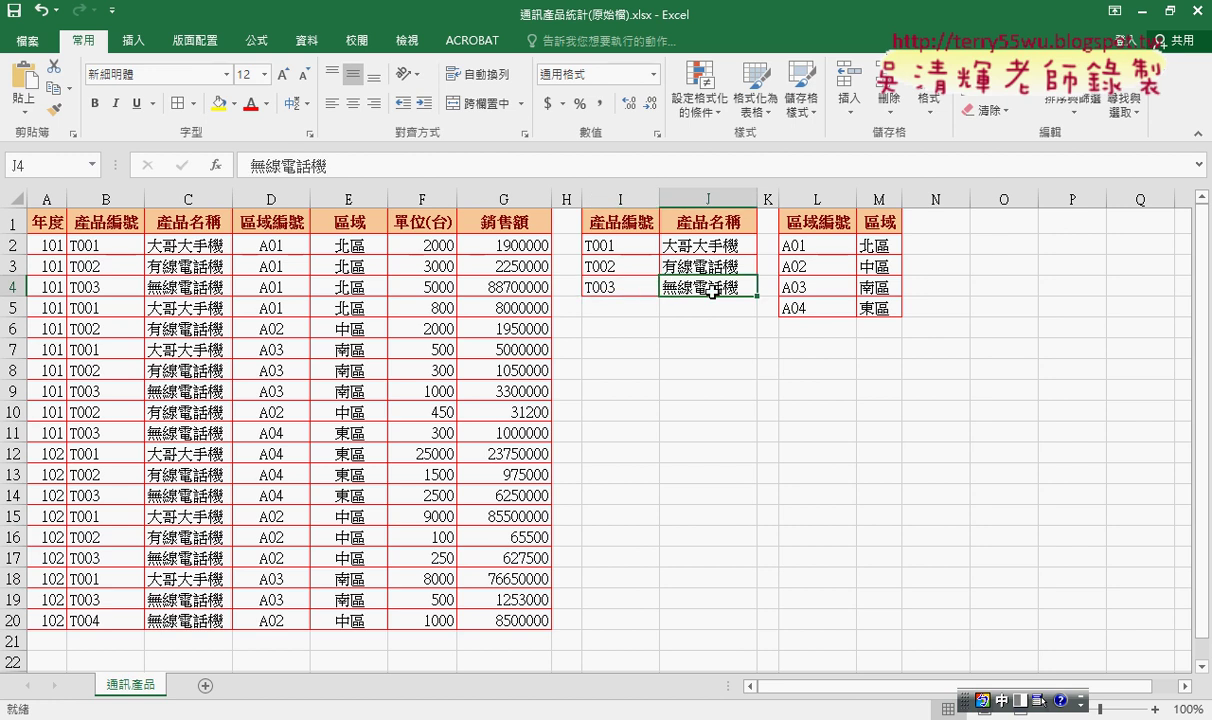
Step: Set C20's Range_lookup back to 0, giving =VLOOKUP(B20,$I$2:$J$4,2,0) and #N/A
click(210, 619)
click(280, 165)
click(215, 165)
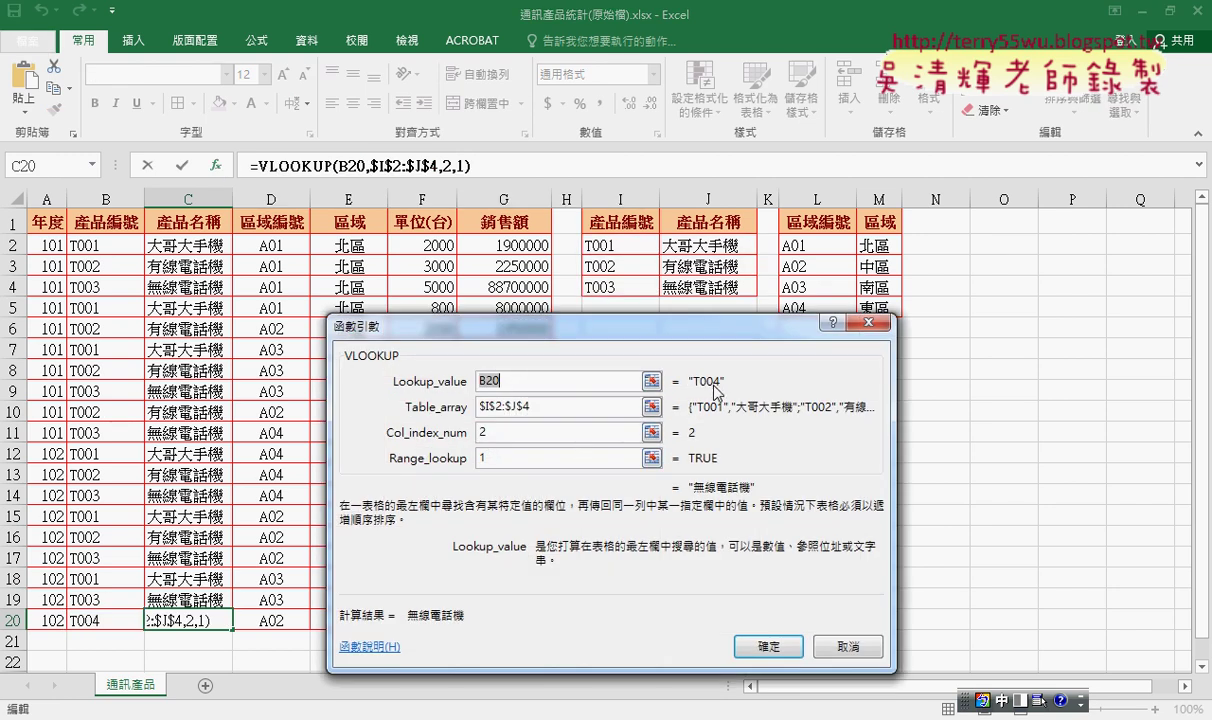
drag(640, 325, 702, 349)
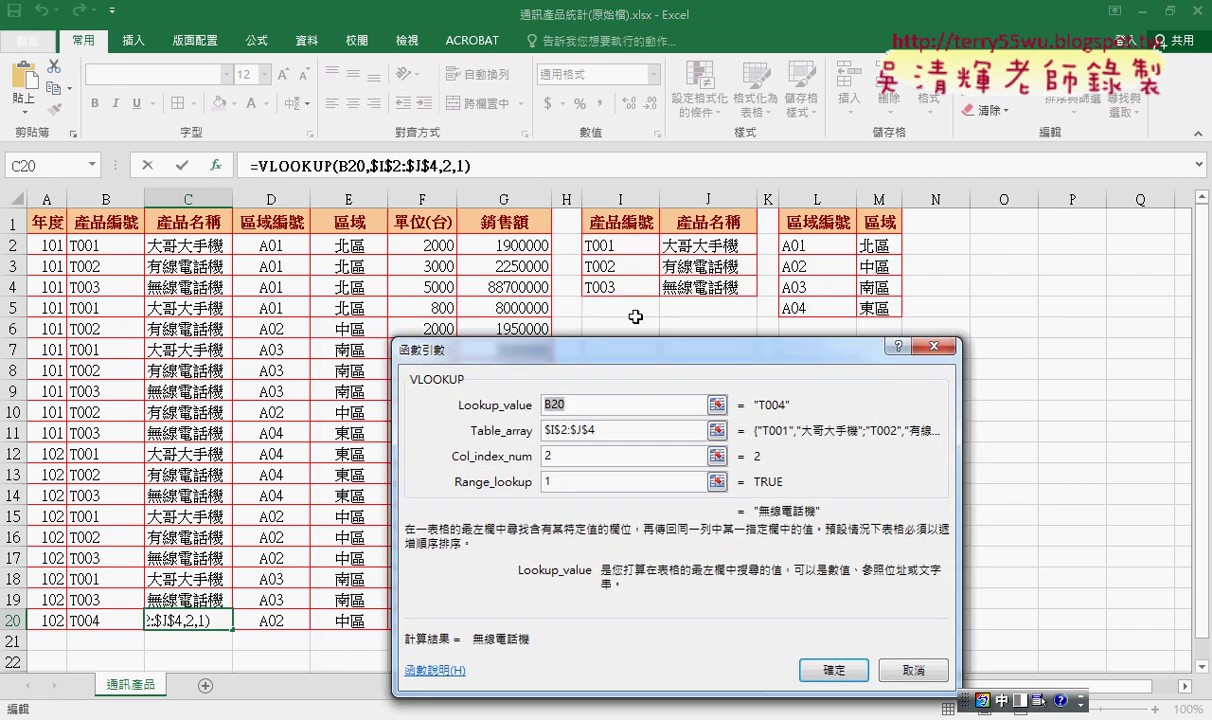
click(583, 484)
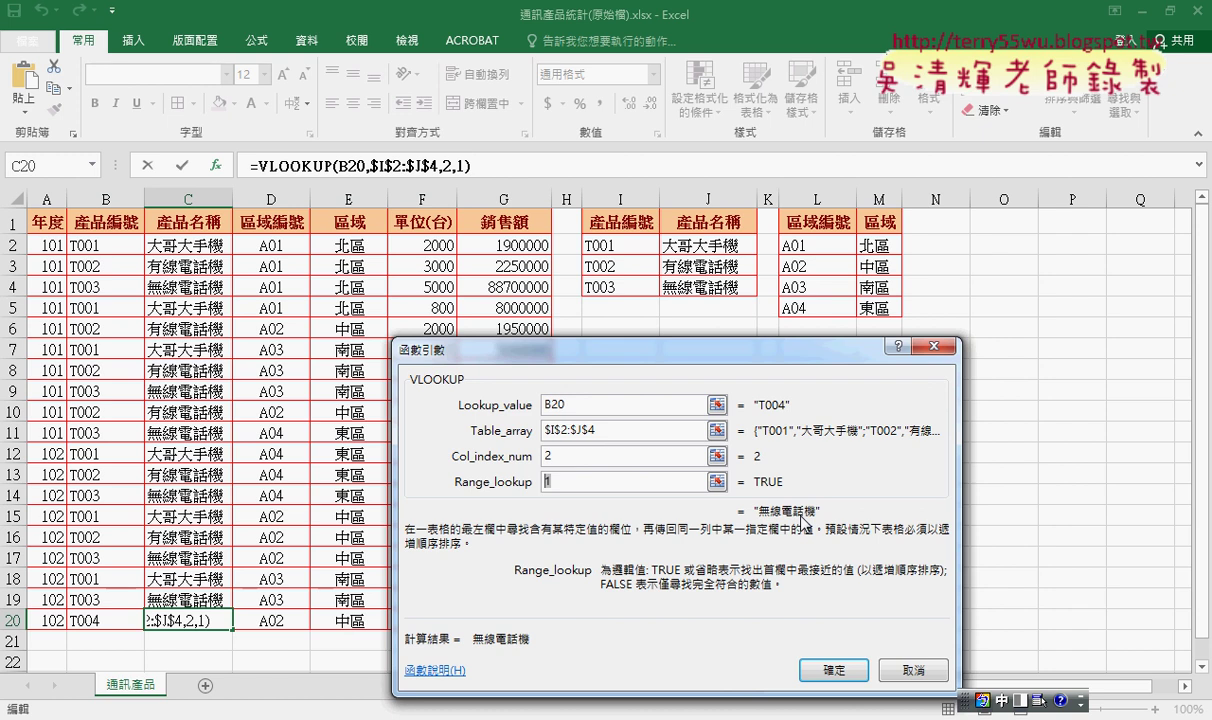
text(0)
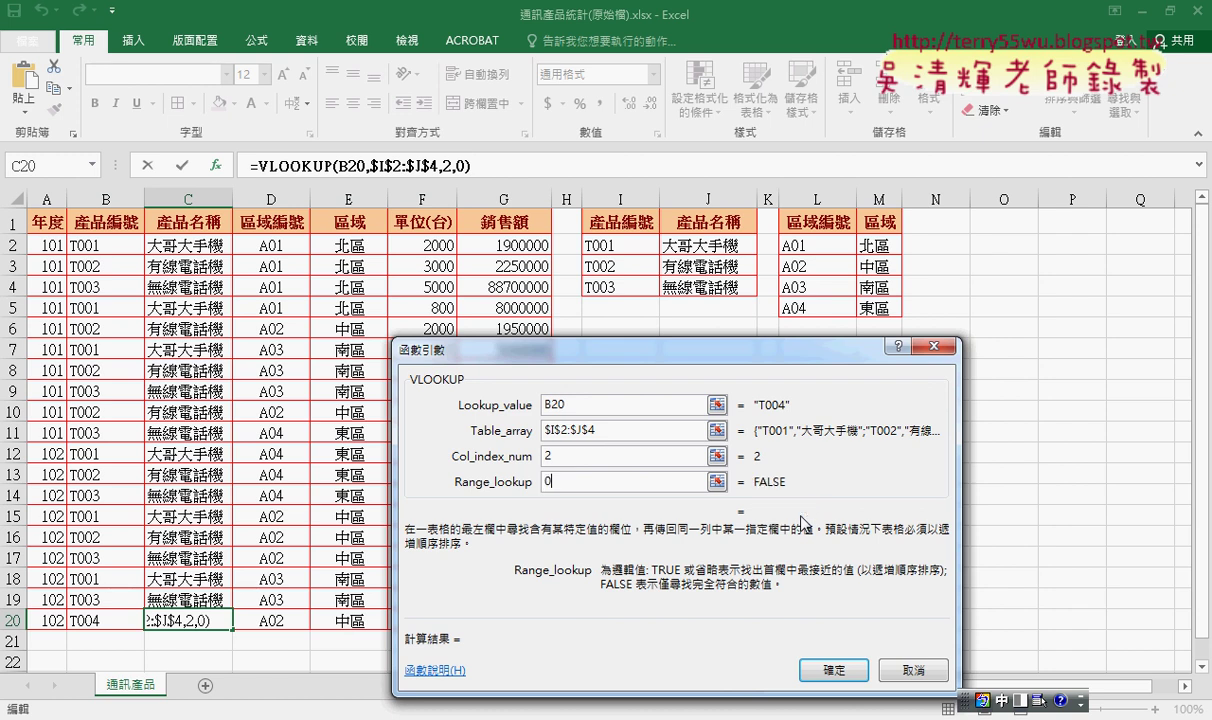
click(833, 670)
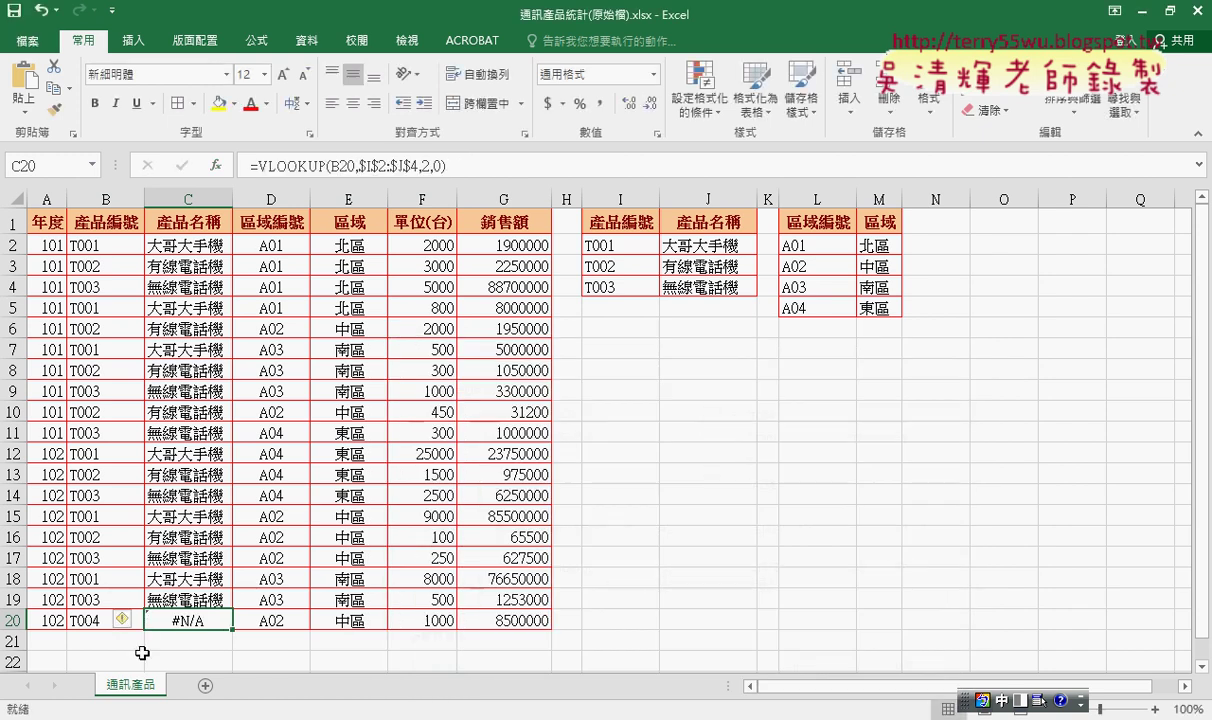
Step: Correct B20's product code from T004 to T001
click(100, 619)
double_click(96, 621)
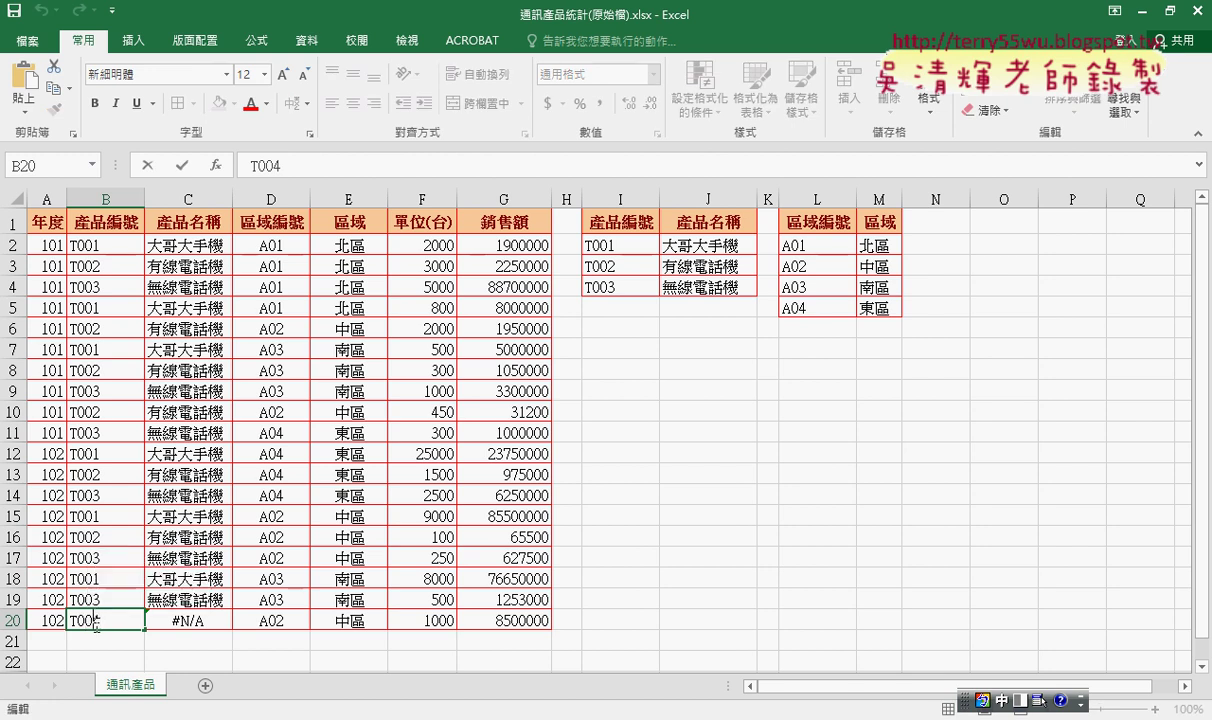
drag(101, 621, 90, 621)
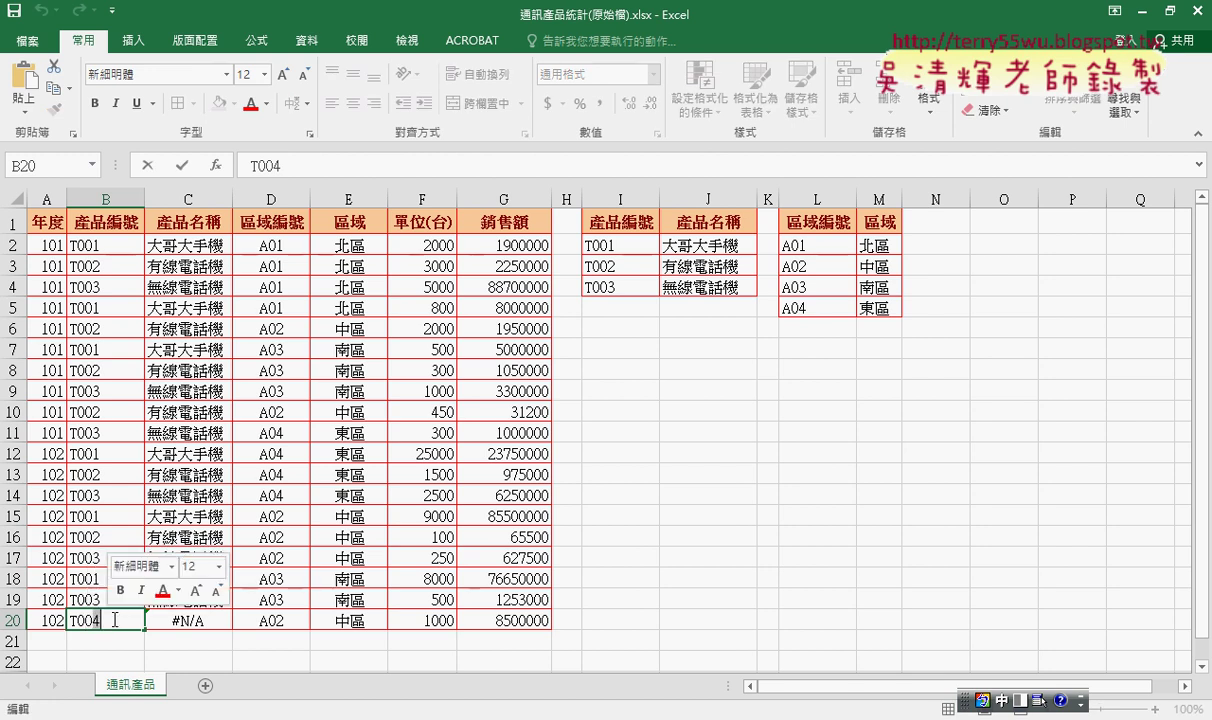
text(1)
key(Return)
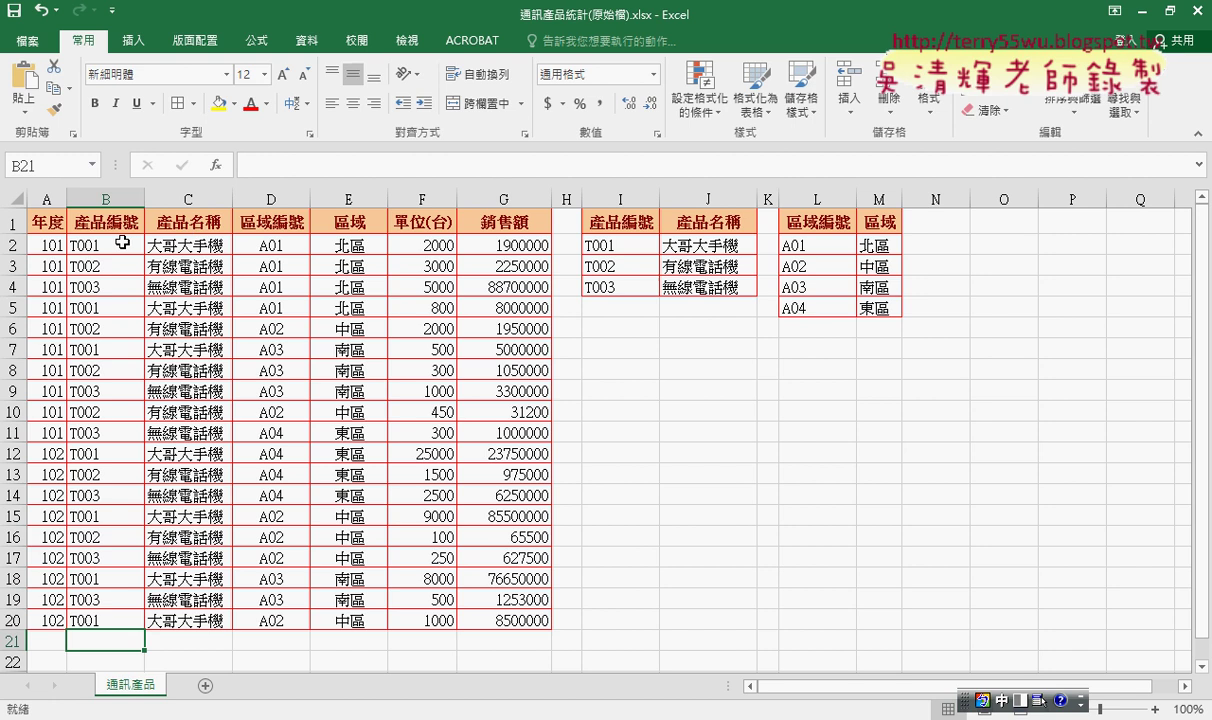
Step: Review C2's VLOOKUP Table_array $I$2:$J$4 in Function Arguments, then cancel without changes
click(115, 240)
click(186, 240)
click(275, 166)
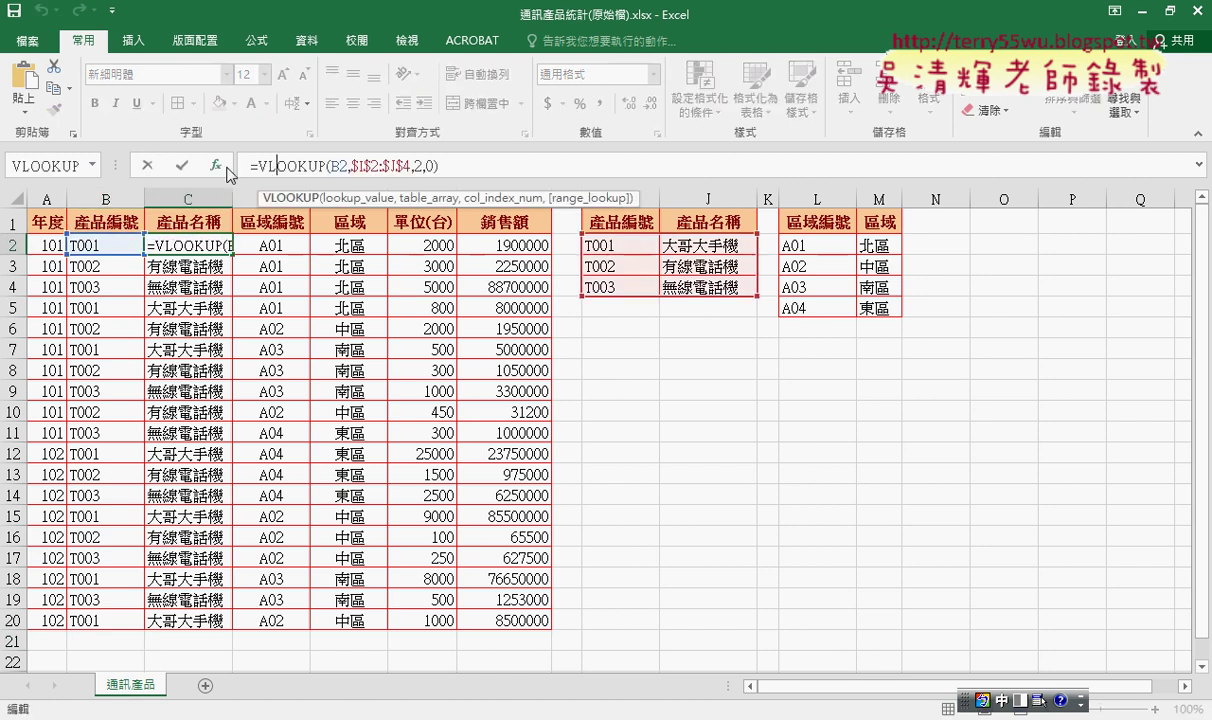
click(215, 165)
click(600, 431)
double_click(601, 436)
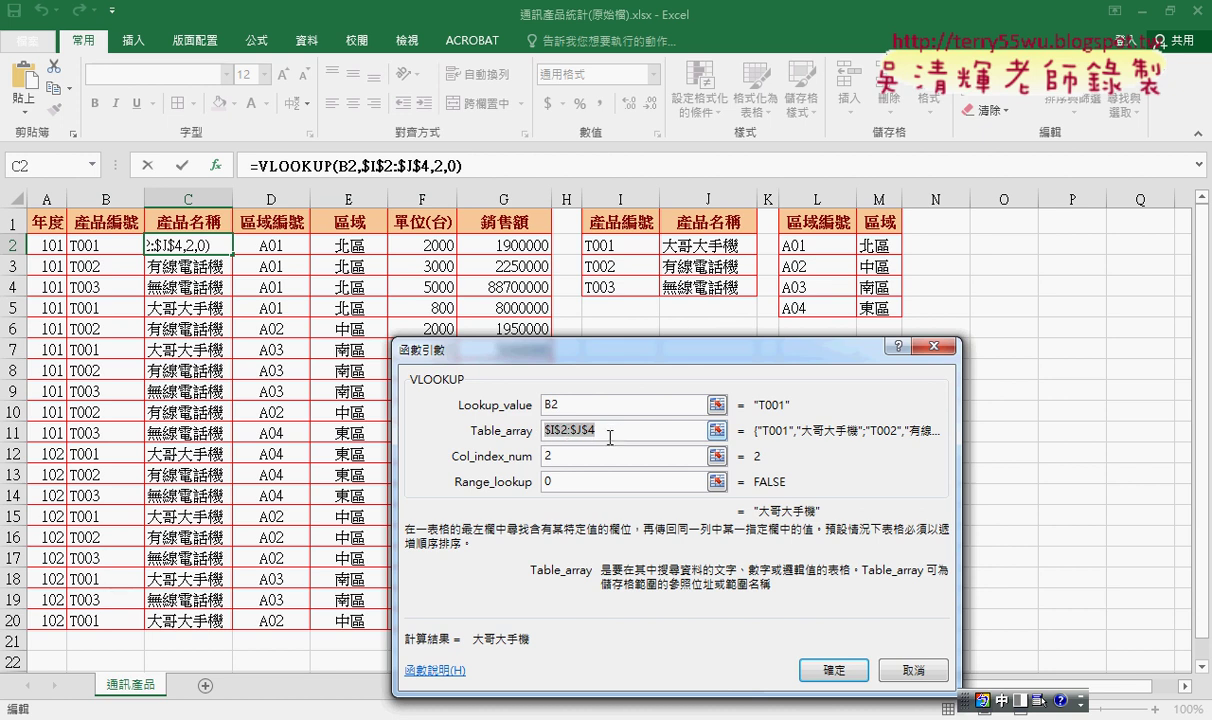
click(591, 431)
click(931, 679)
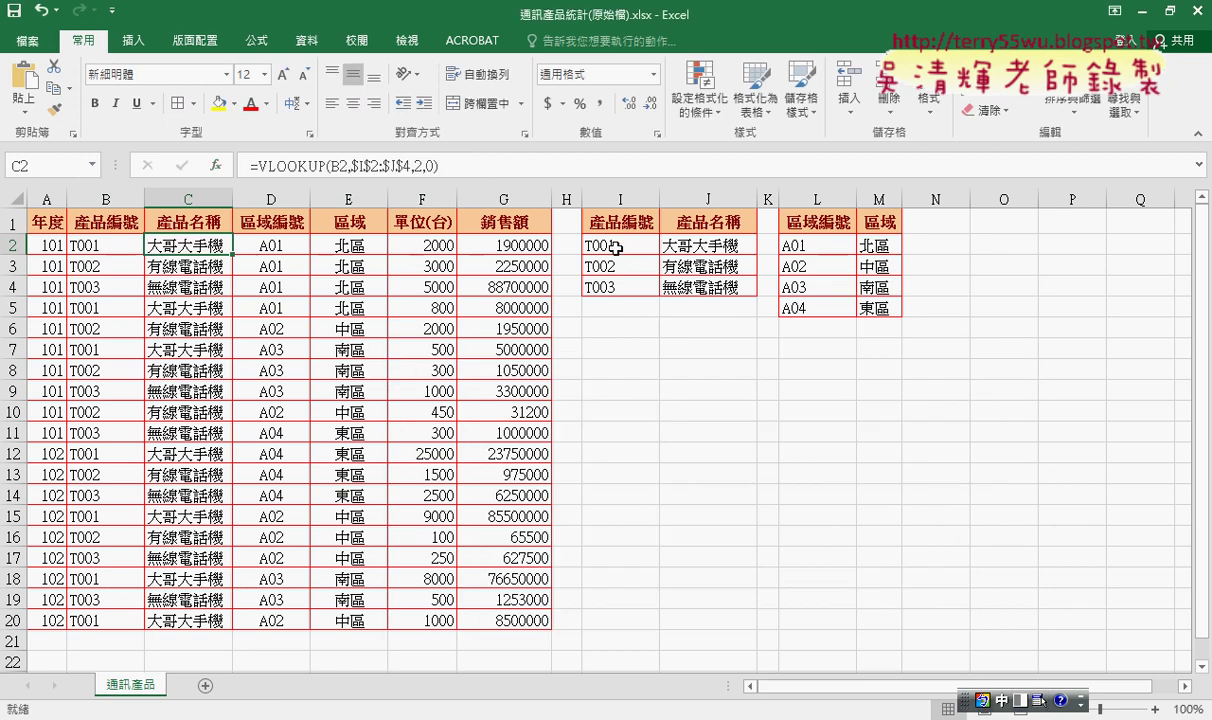
Step: Select the product lookup table I2:J4 and highlight the Name Box contents
drag(618, 248, 710, 291)
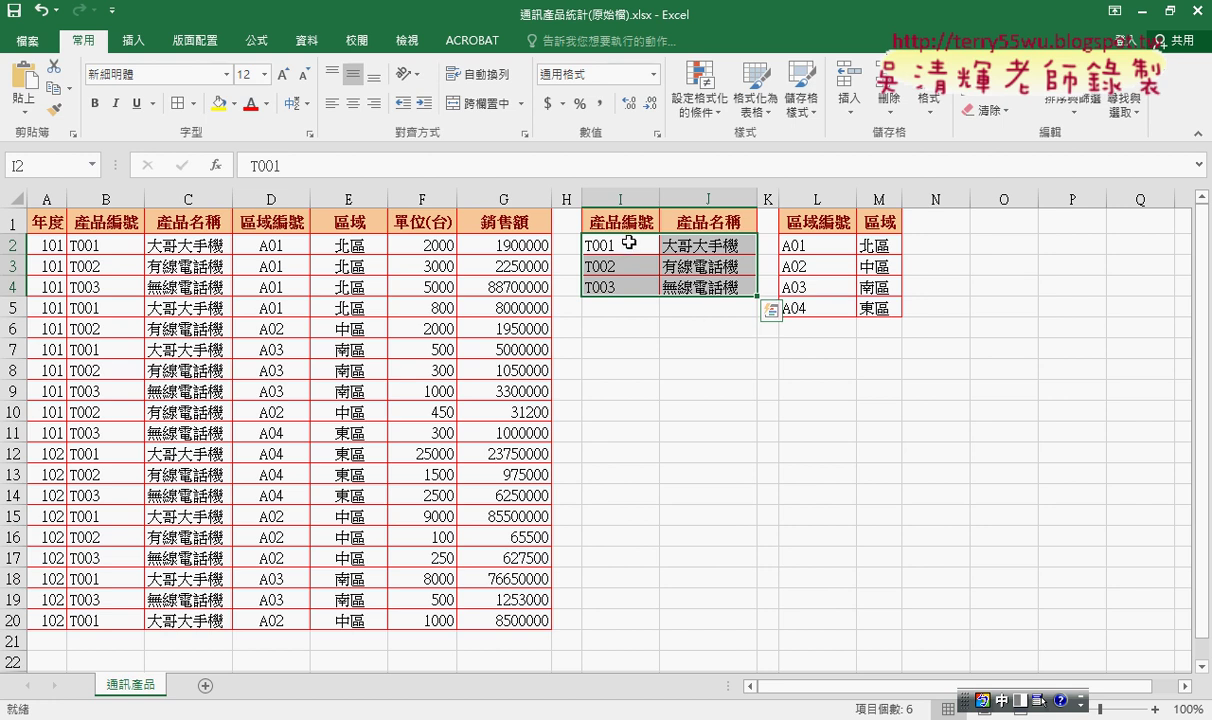
drag(596, 245, 704, 285)
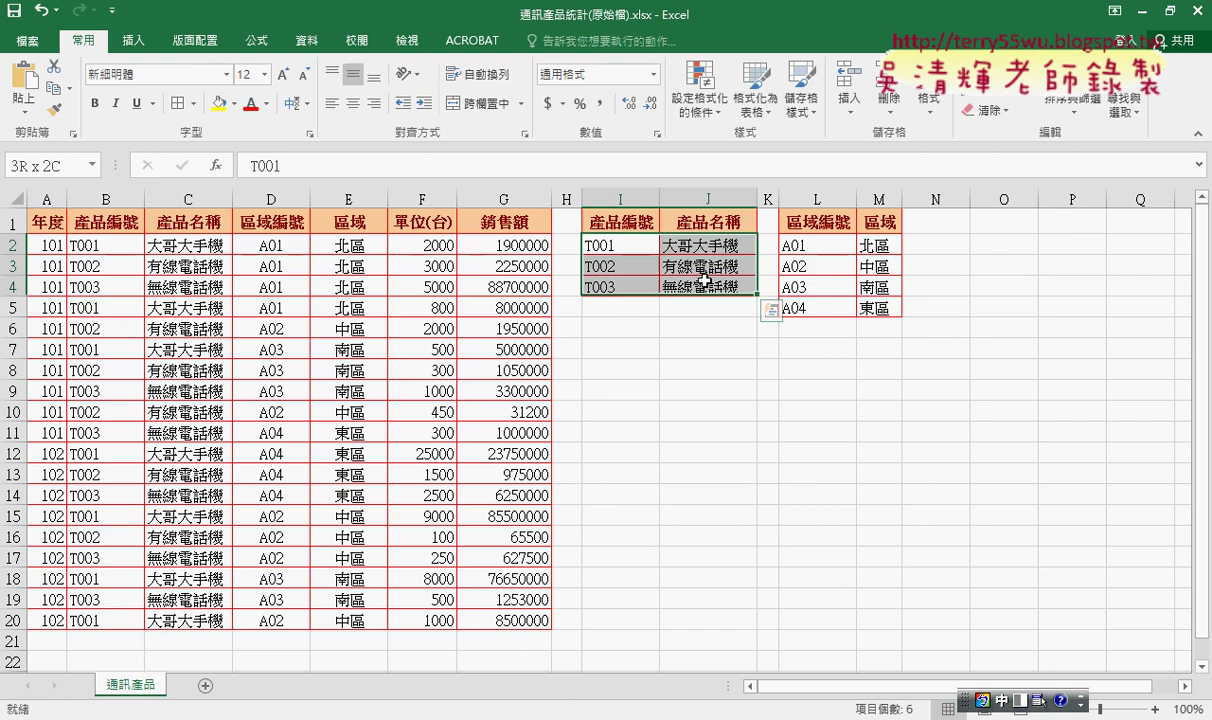
click(613, 226)
double_click(613, 226)
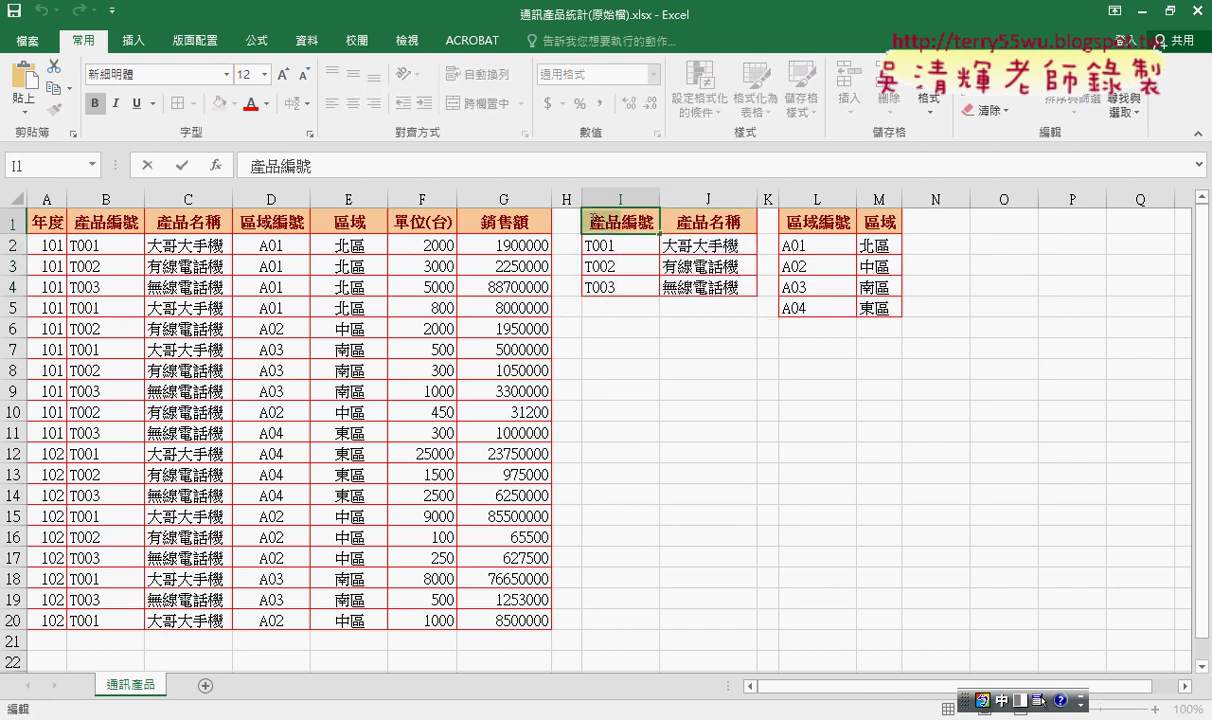
drag(588, 221, 658, 226)
drag(625, 245, 705, 287)
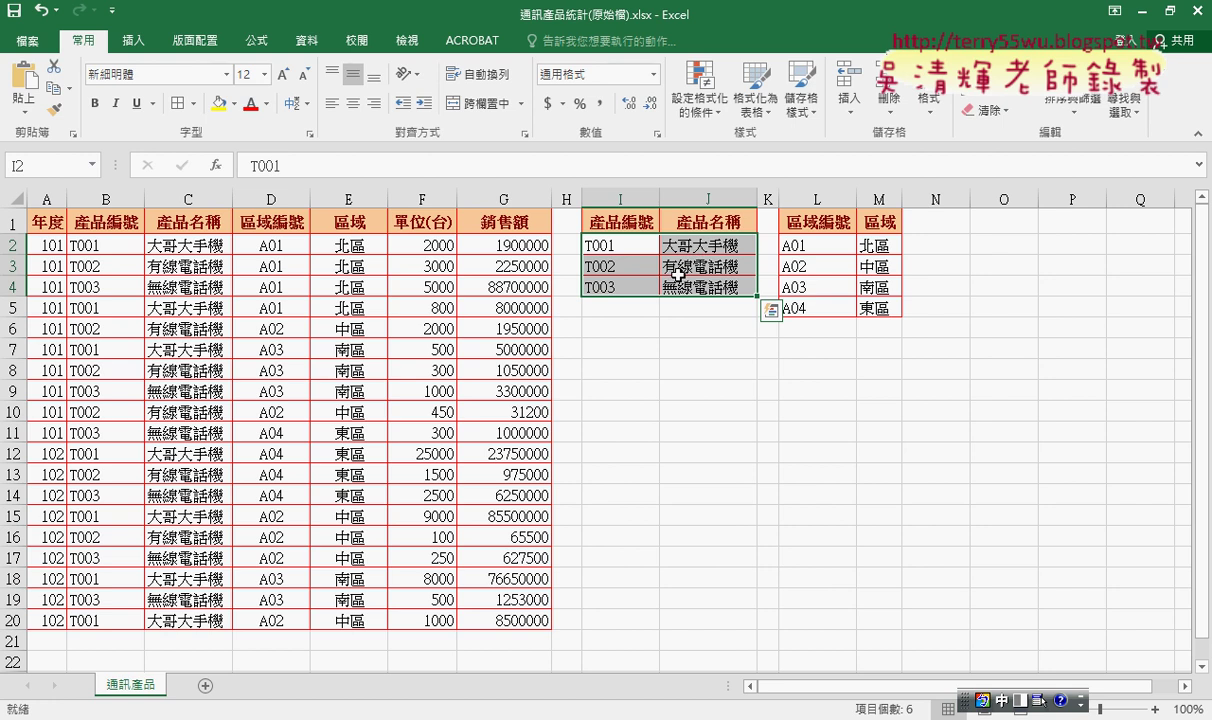
Step: Annotate the I2:J4 table and link it to the Name Box where its name goes
mouse_move(738, 302)
mouse_down()
mouse_move(728, 246)
mouse_move(676, 308)
mouse_up()
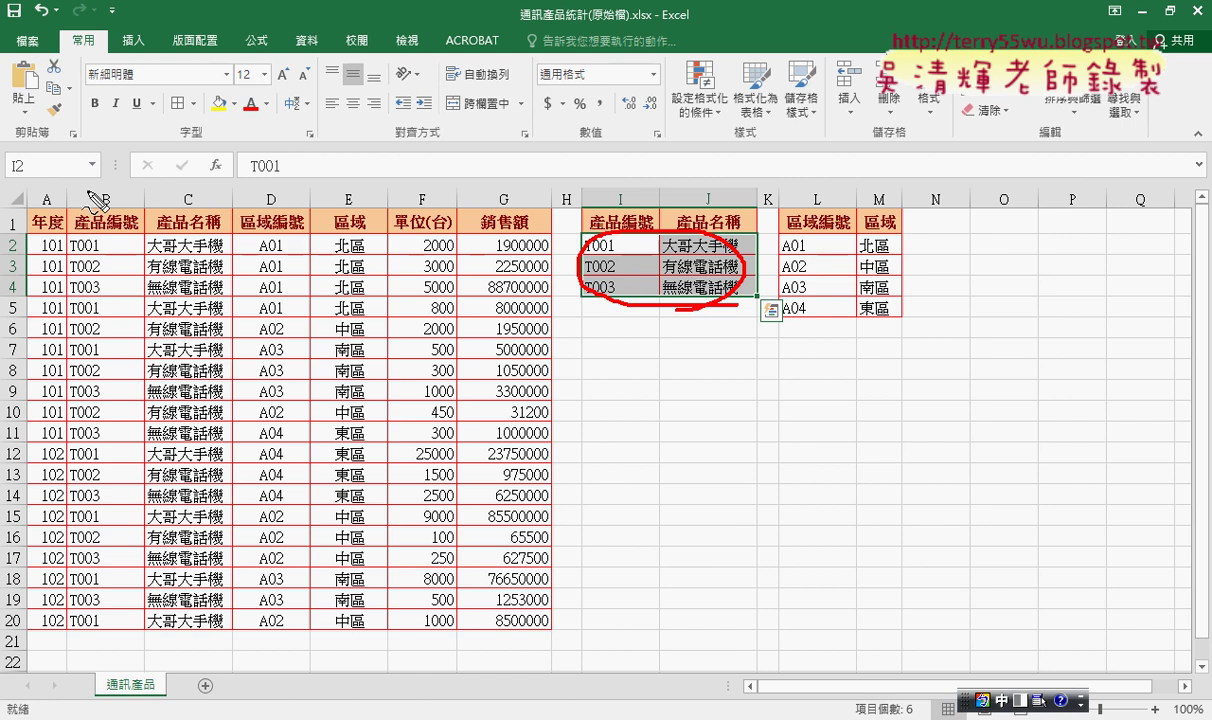
drag(8, 180, 100, 192)
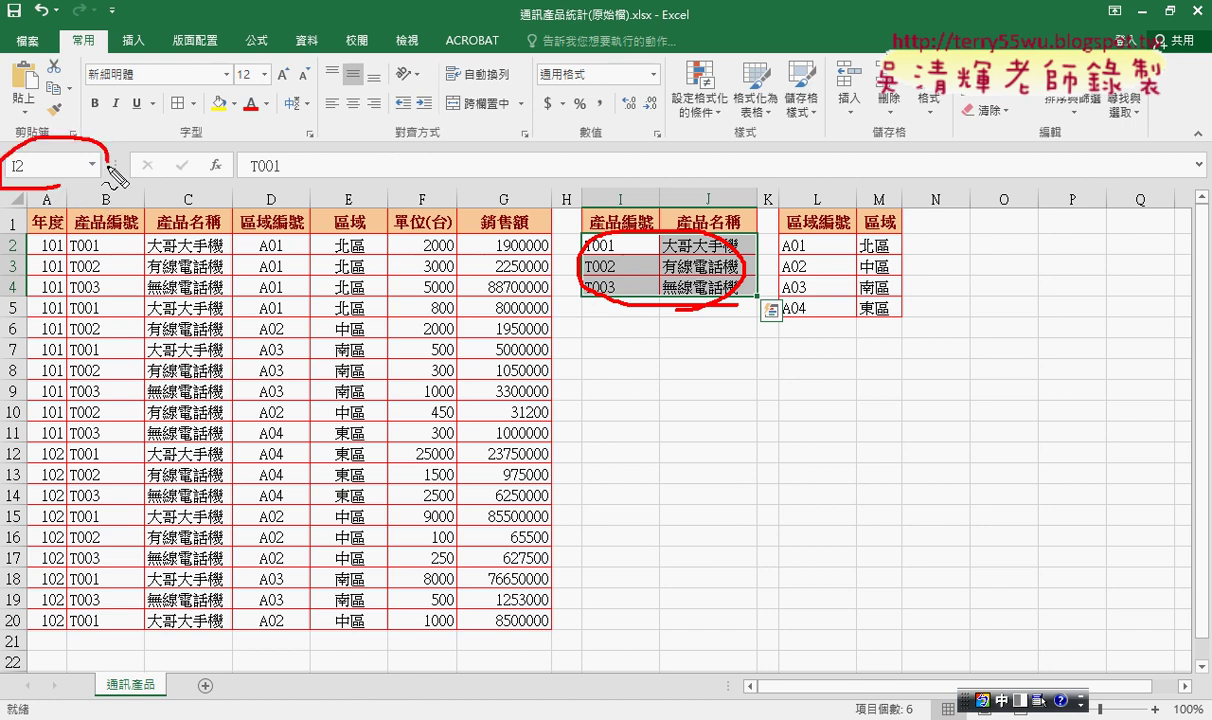
mouse_move(556, 262)
mouse_down()
mouse_move(115, 160)
mouse_move(155, 188)
mouse_up()
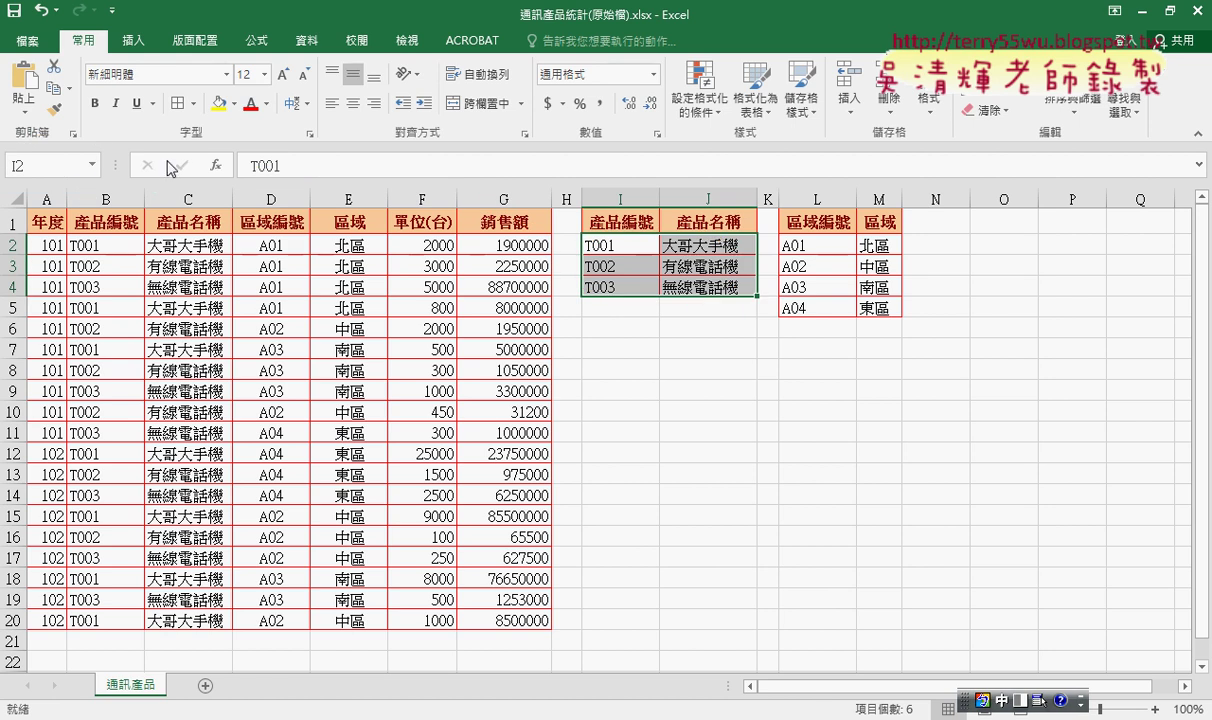
Step: Name the range I2:J4 產品 in the Name Box
click(56, 165)
text(產品)
key(Return)
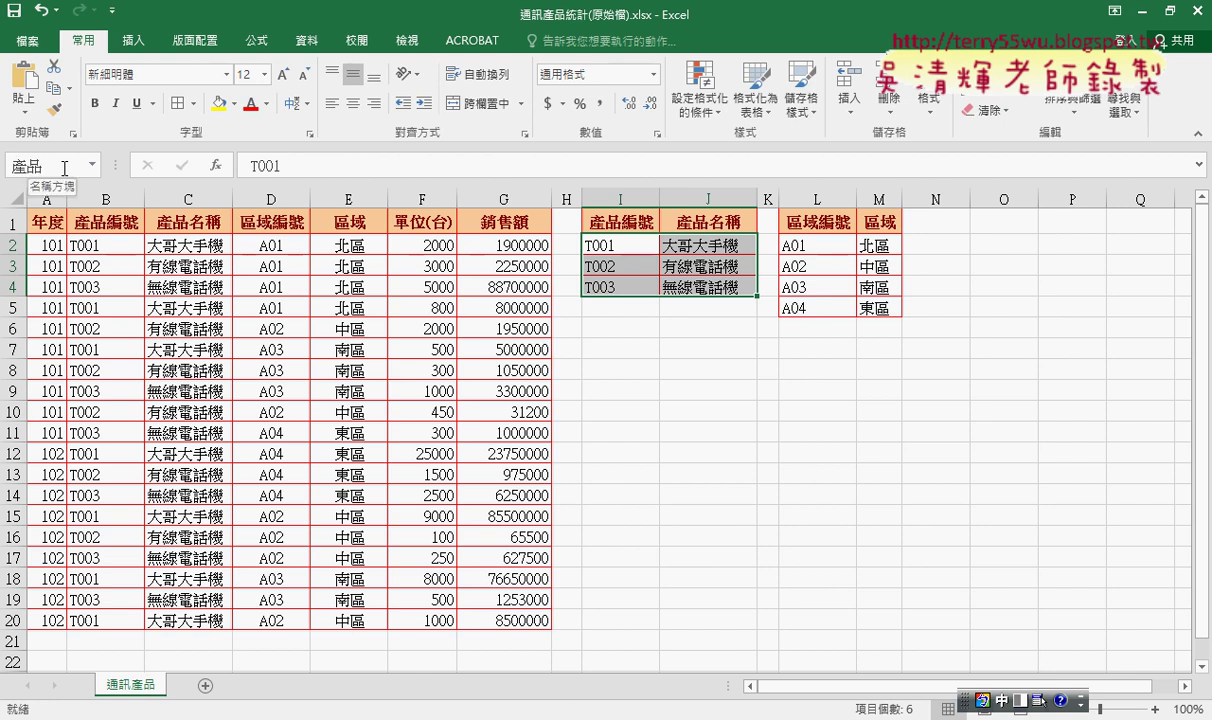
Step: Reselect I2:J4 to confirm it shows 產品, then select C2's formula for editing
drag(633, 248, 705, 281)
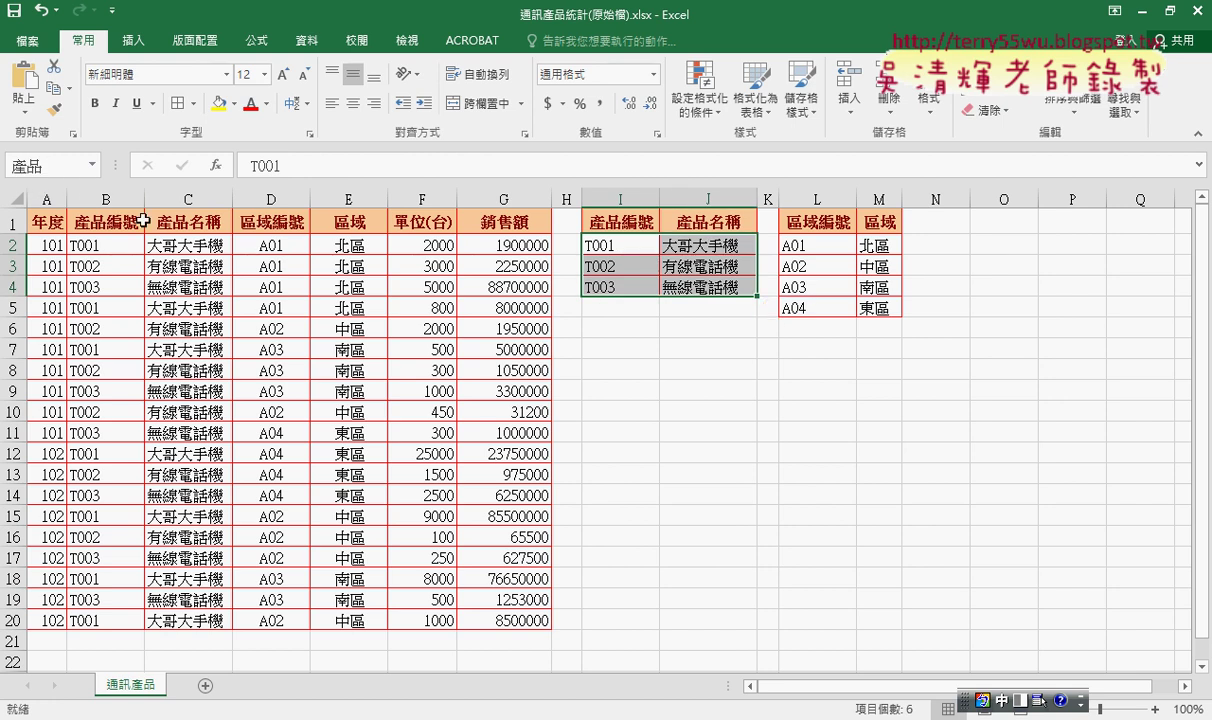
click(198, 245)
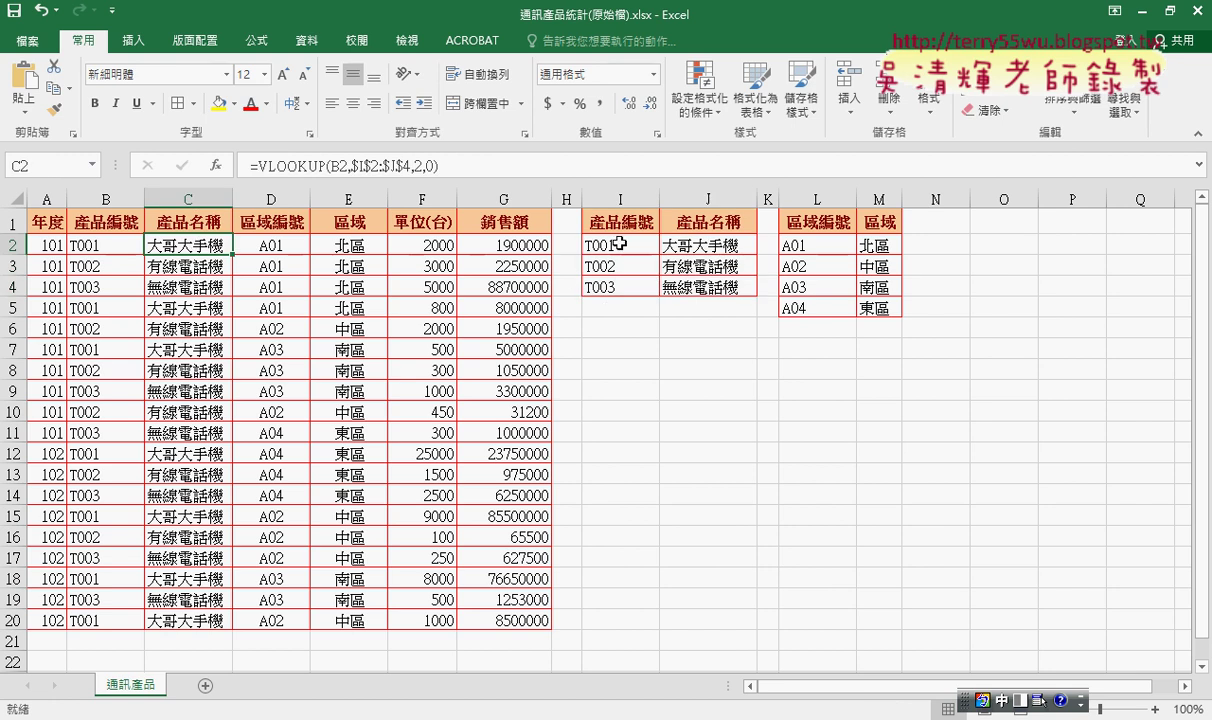
drag(620, 243, 705, 285)
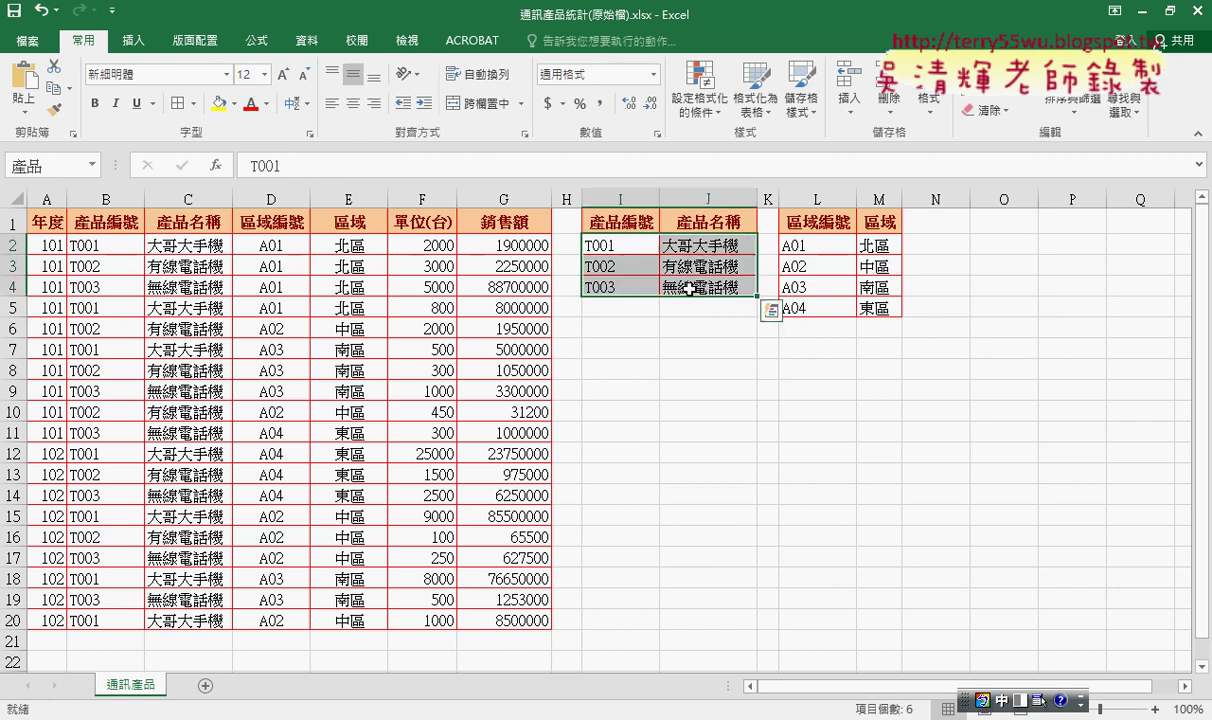
click(198, 245)
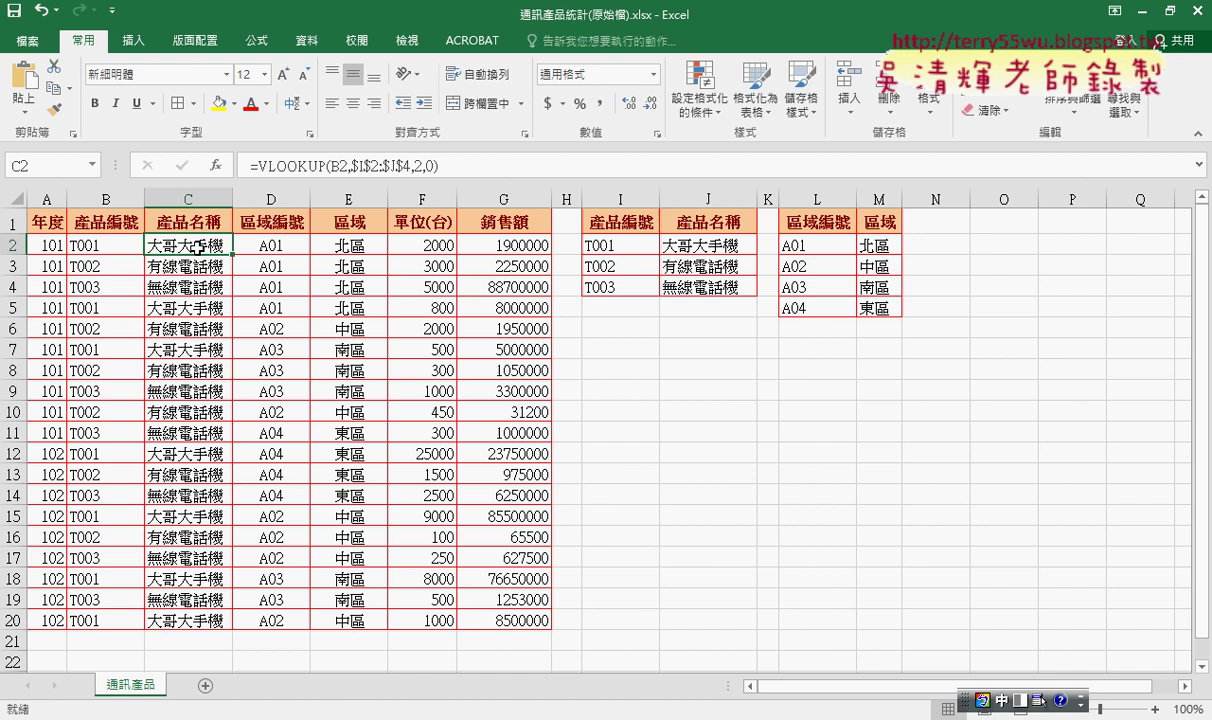
click(285, 166)
Step: Replace C2's fixed Table_array with the name 產品 from the F3 Paste Name list, annotating the table
click(216, 166)
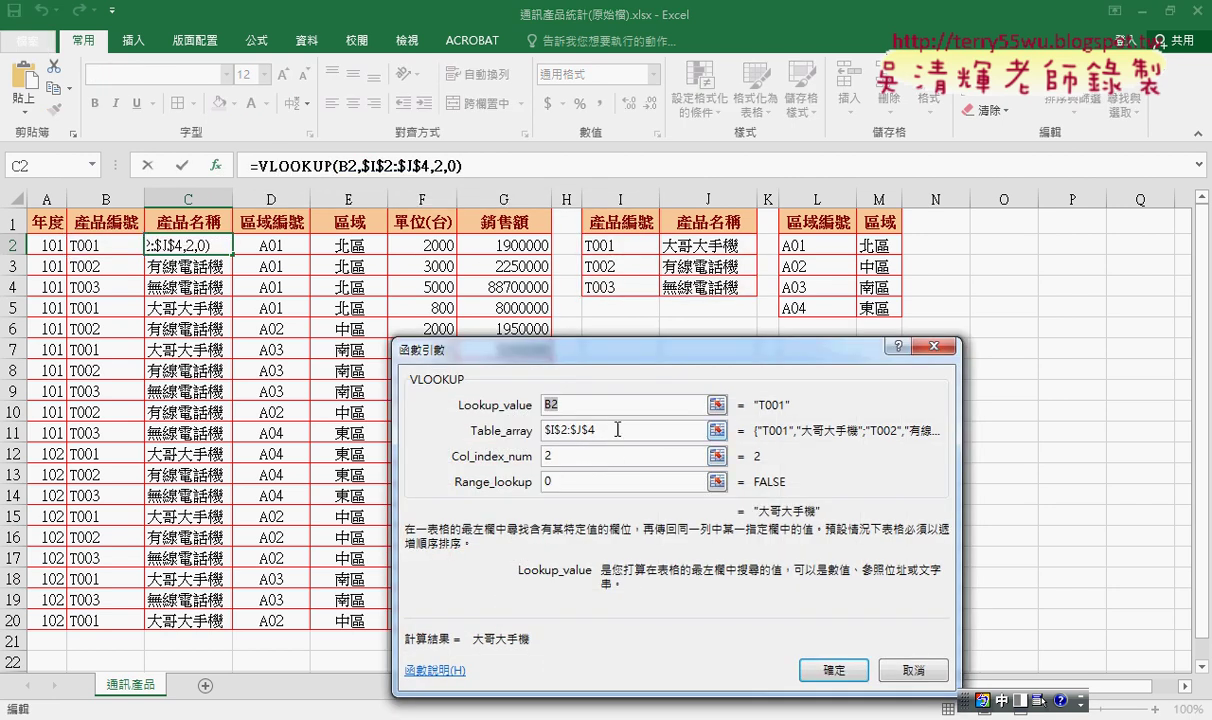
key(Tab)
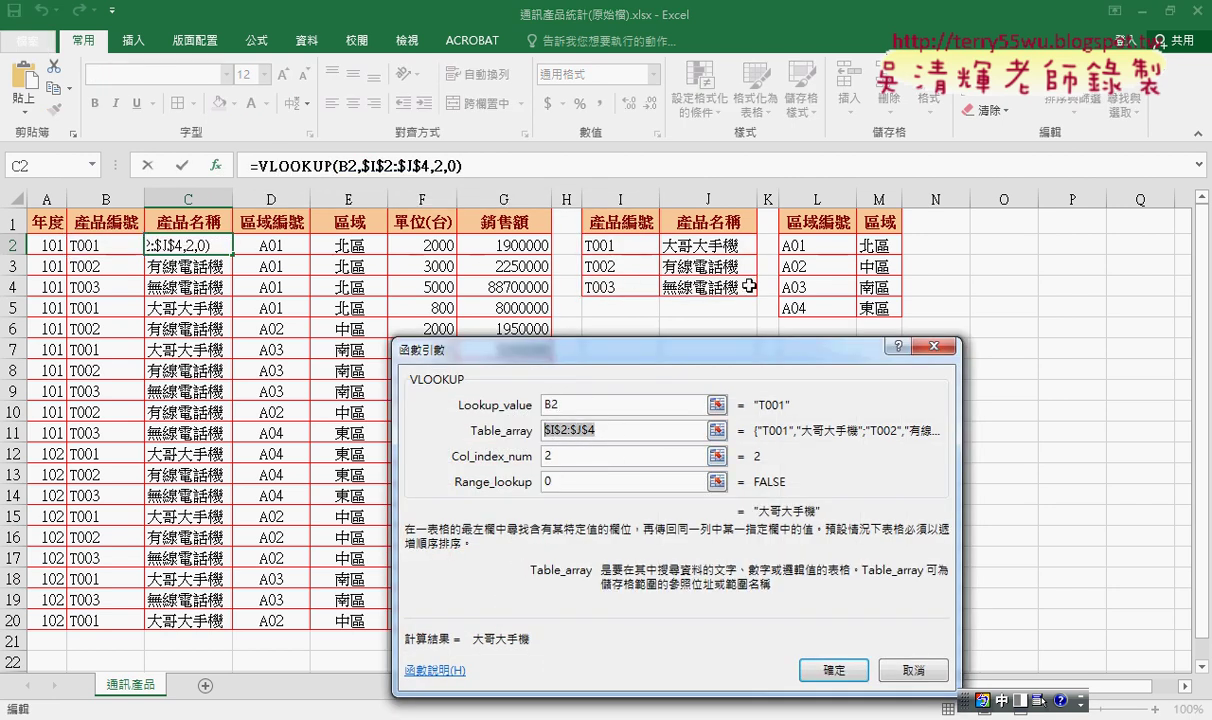
key(Delete)
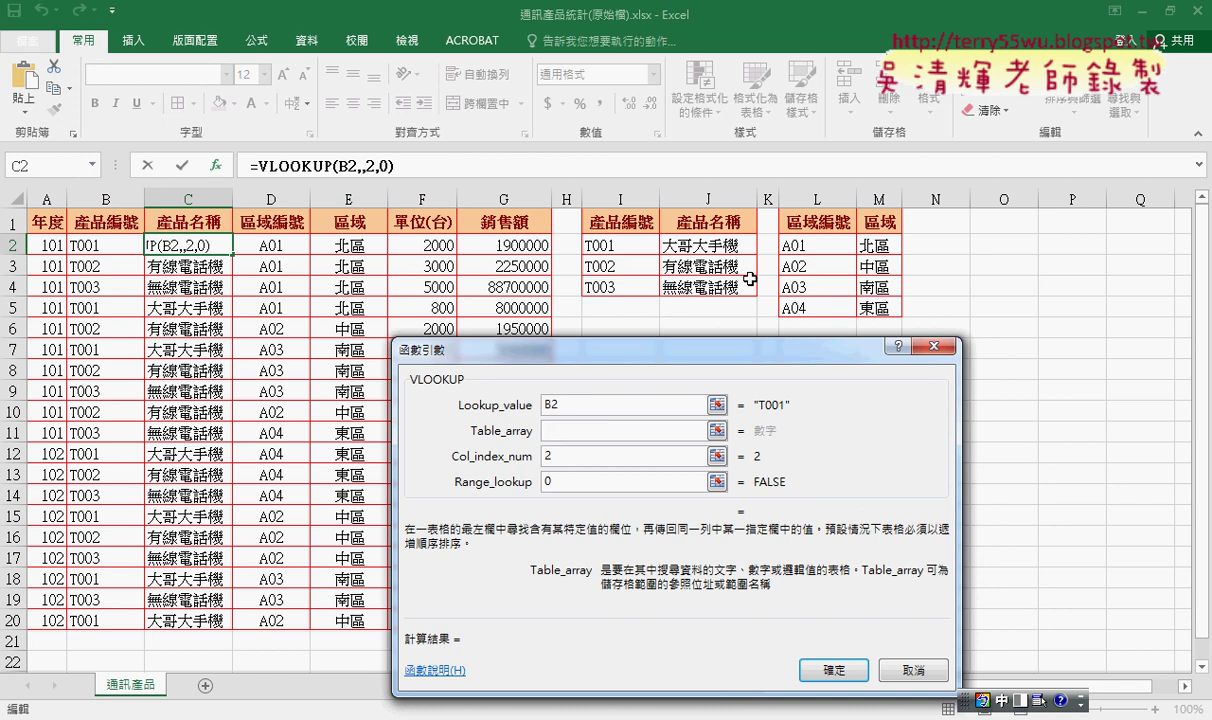
key(F3)
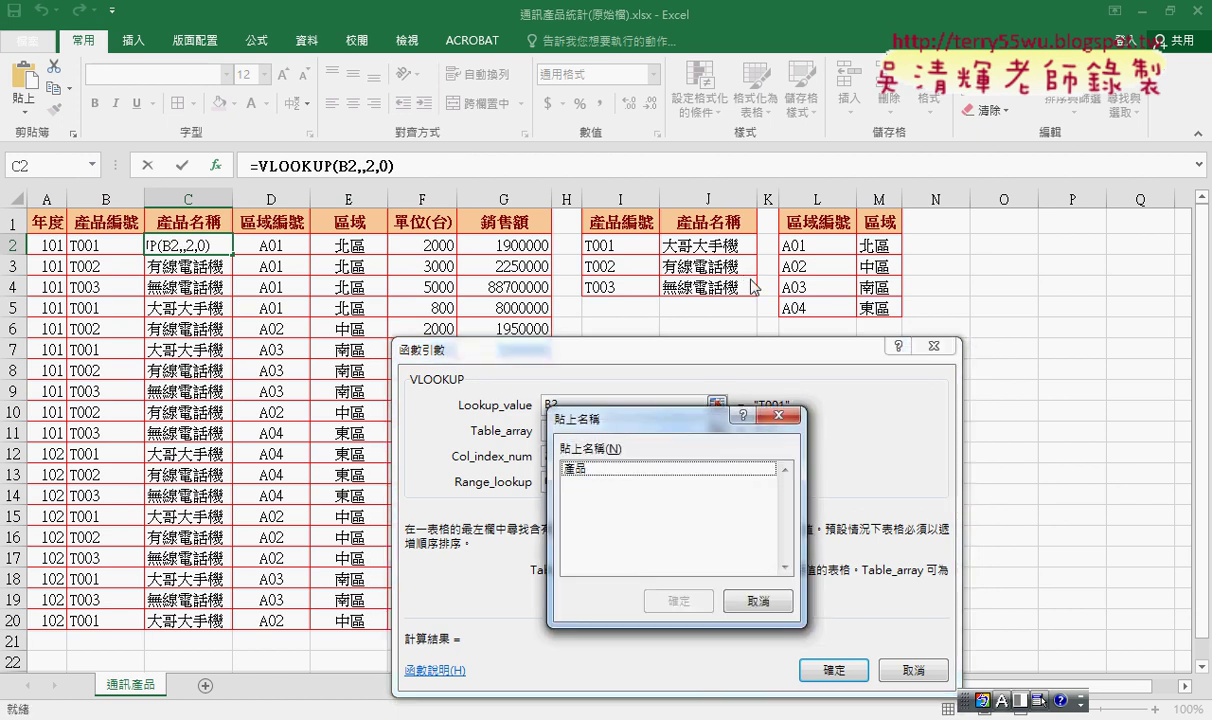
drag(650, 410, 795, 340)
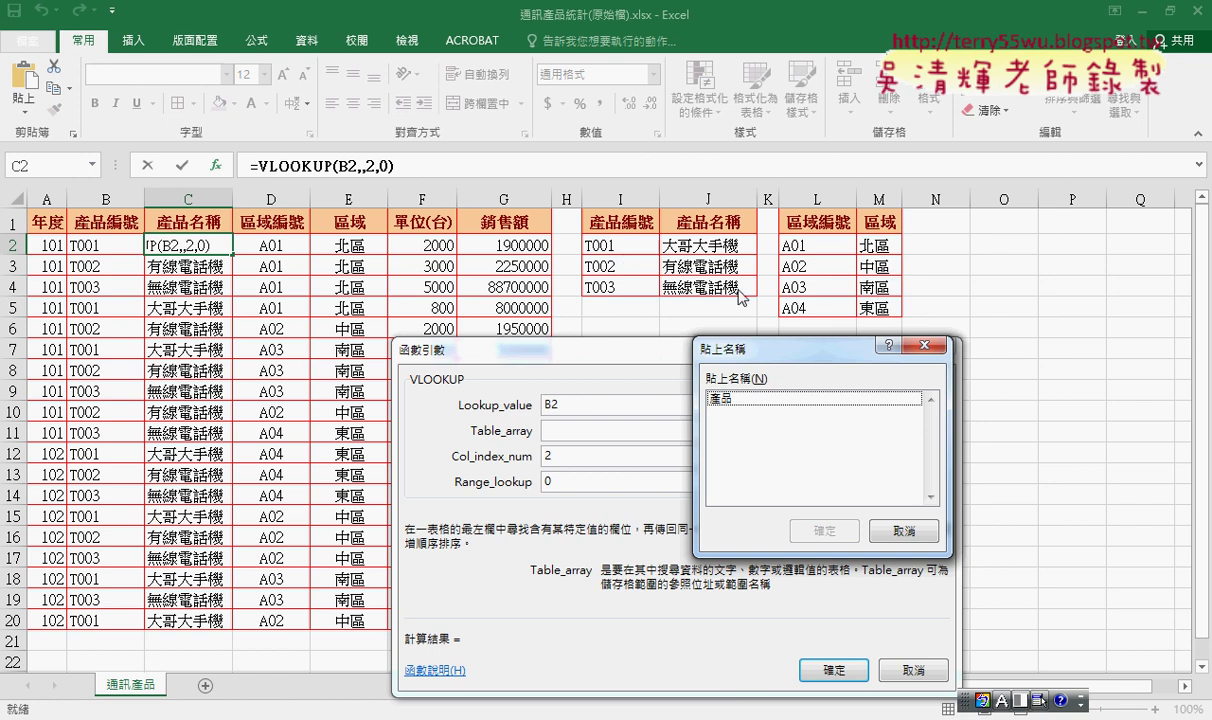
click(712, 398)
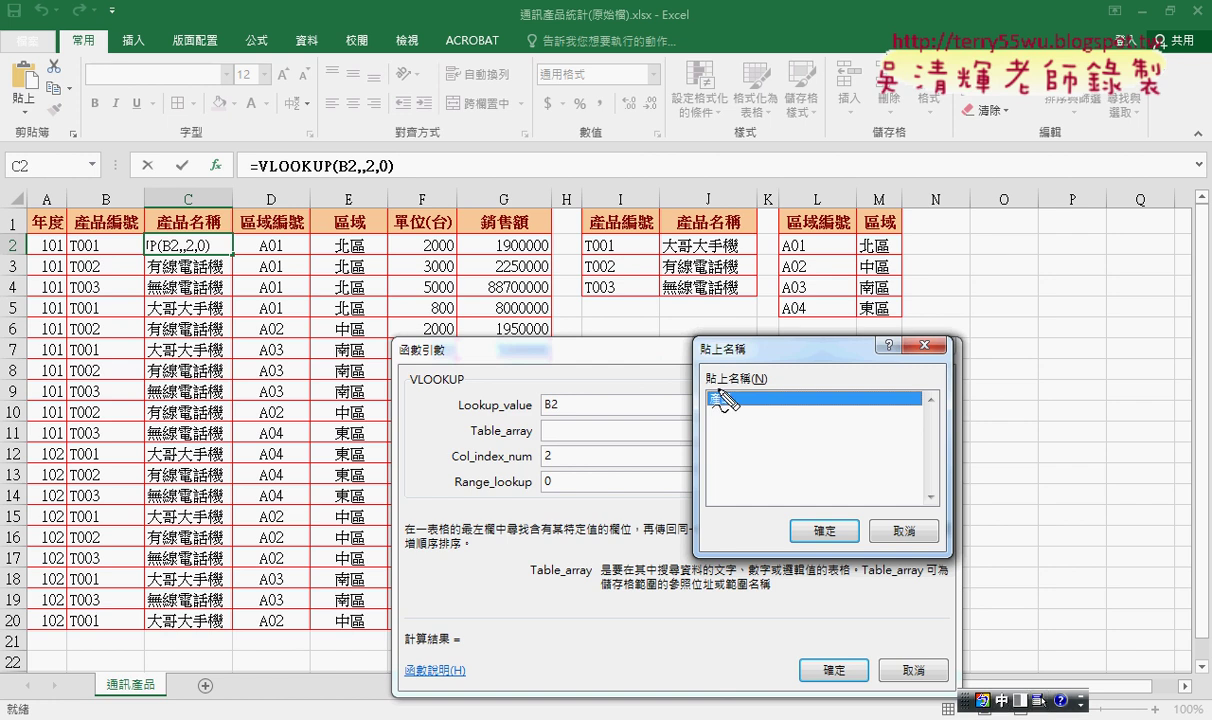
drag(576, 238, 577, 280)
drag(572, 236, 550, 299)
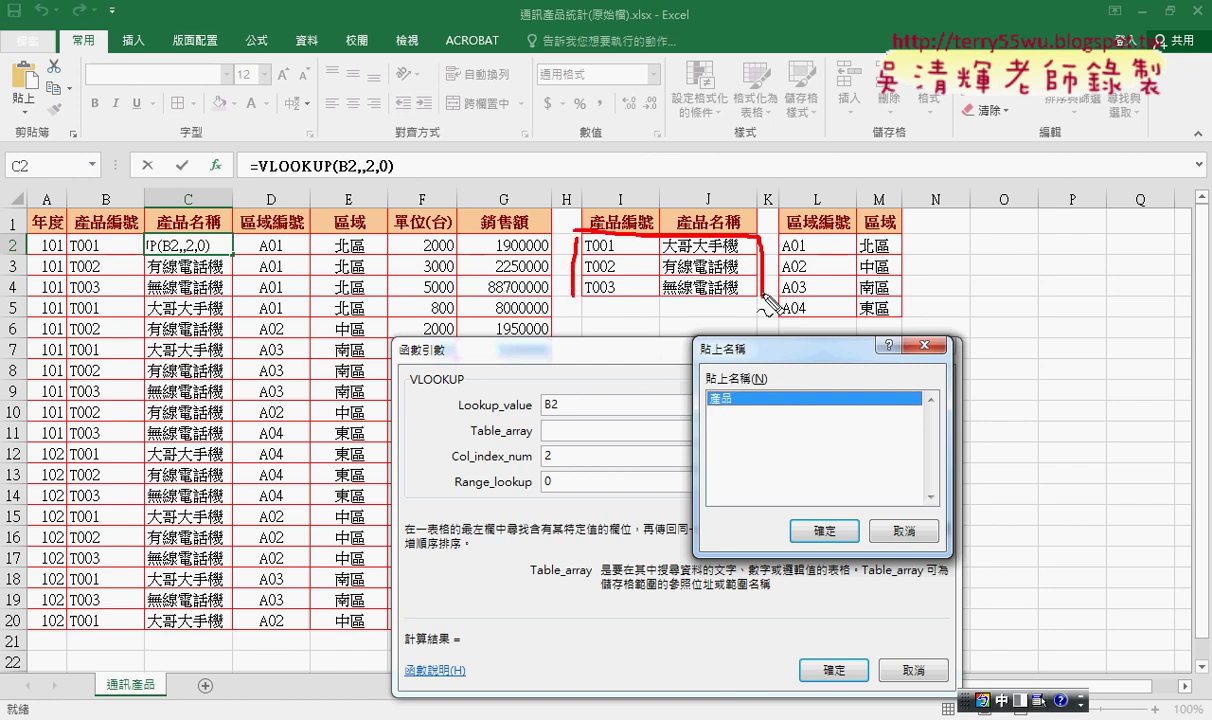
drag(748, 384, 742, 337)
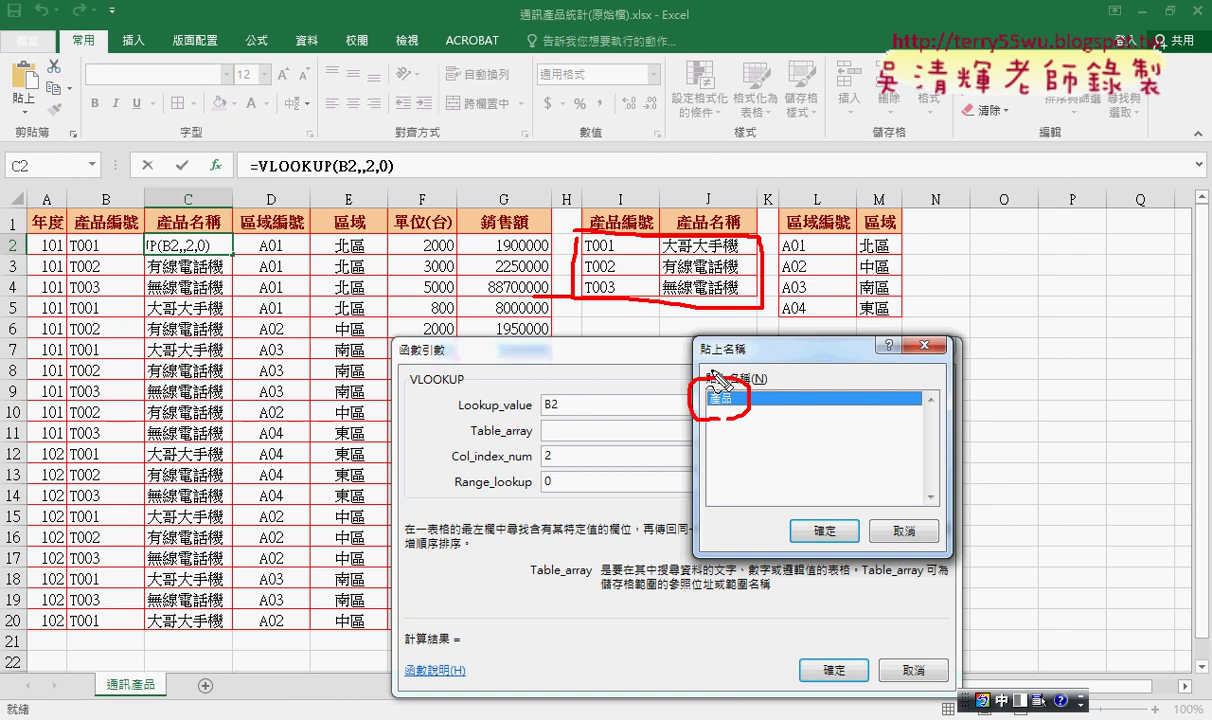
key(Escape)
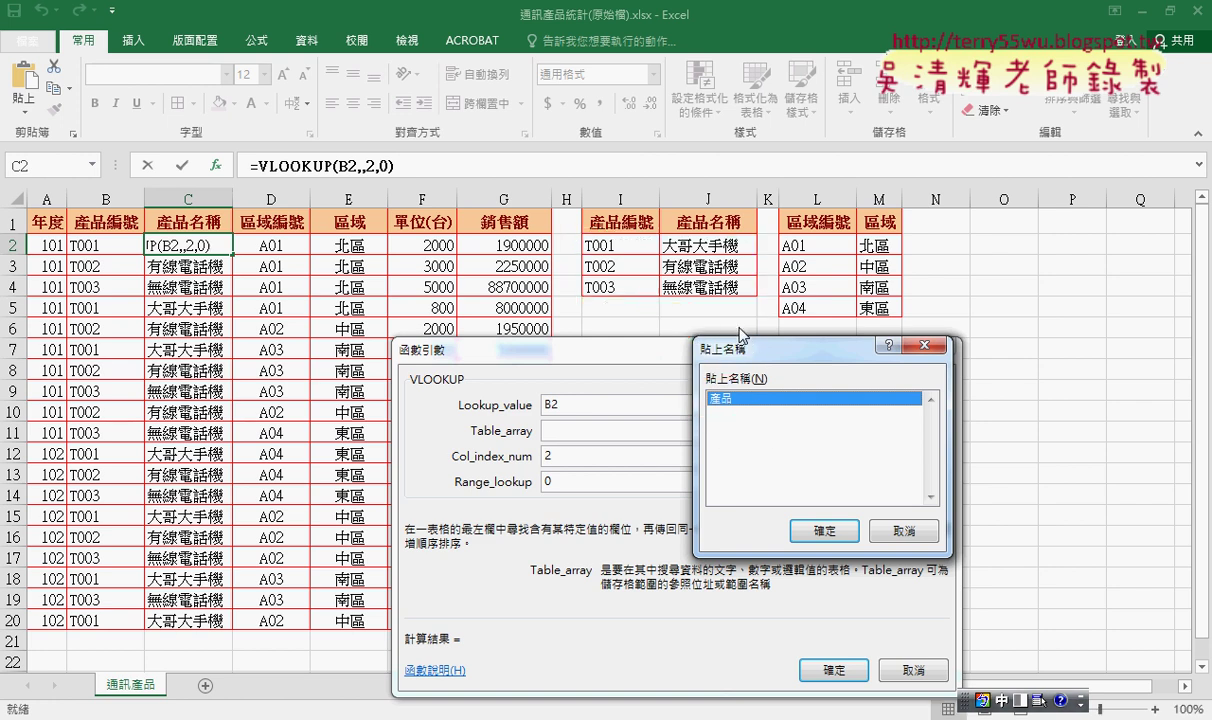
Step: Insert 產品 to get =VLOOKUP(B2,產品,2,0) and fill it down to C20
click(822, 515)
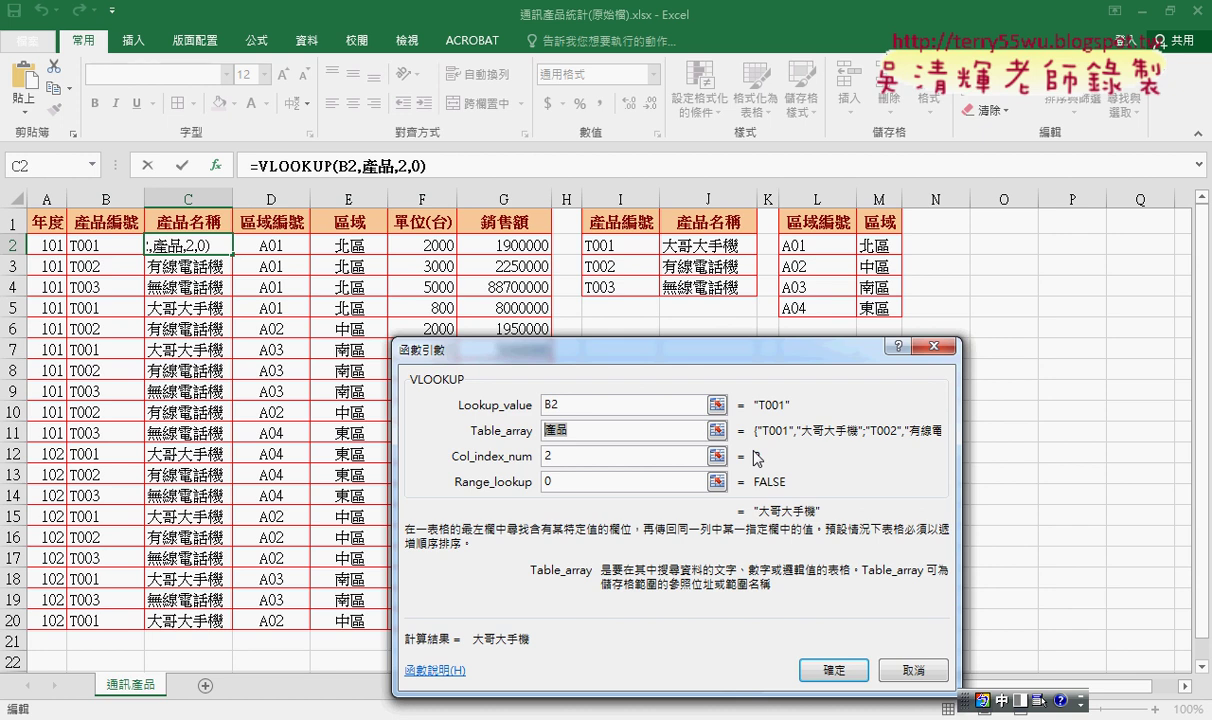
click(830, 668)
double_click(232, 254)
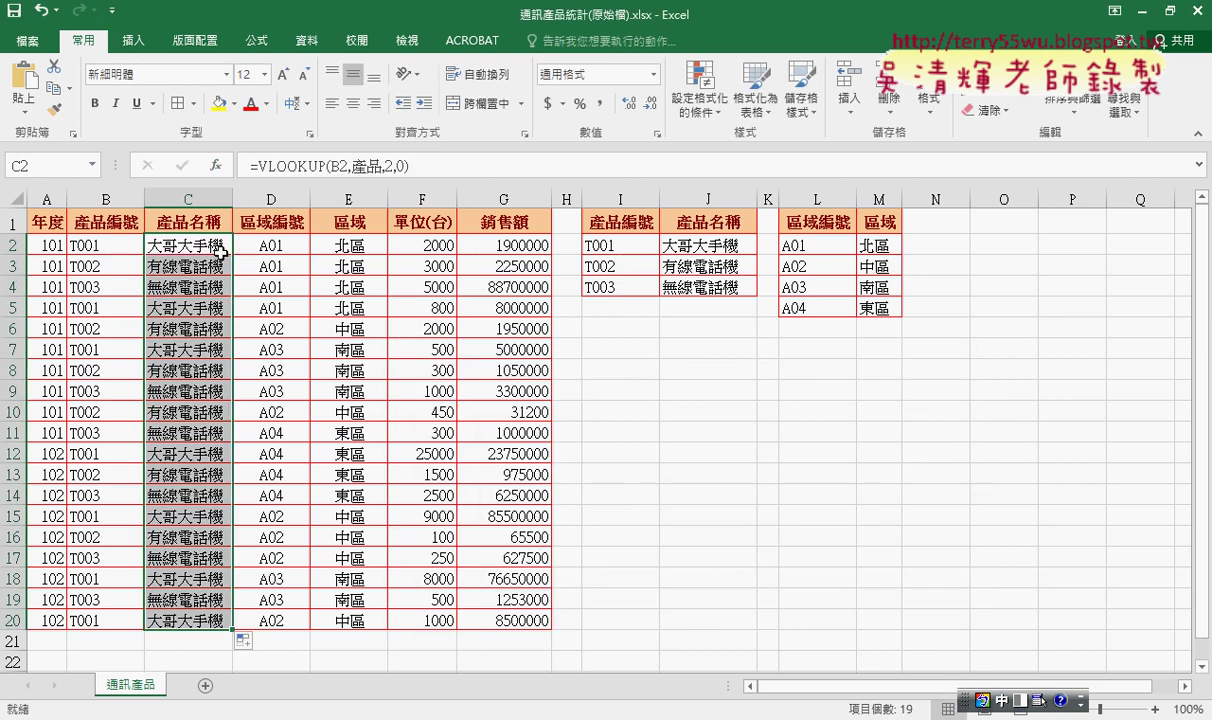
click(205, 244)
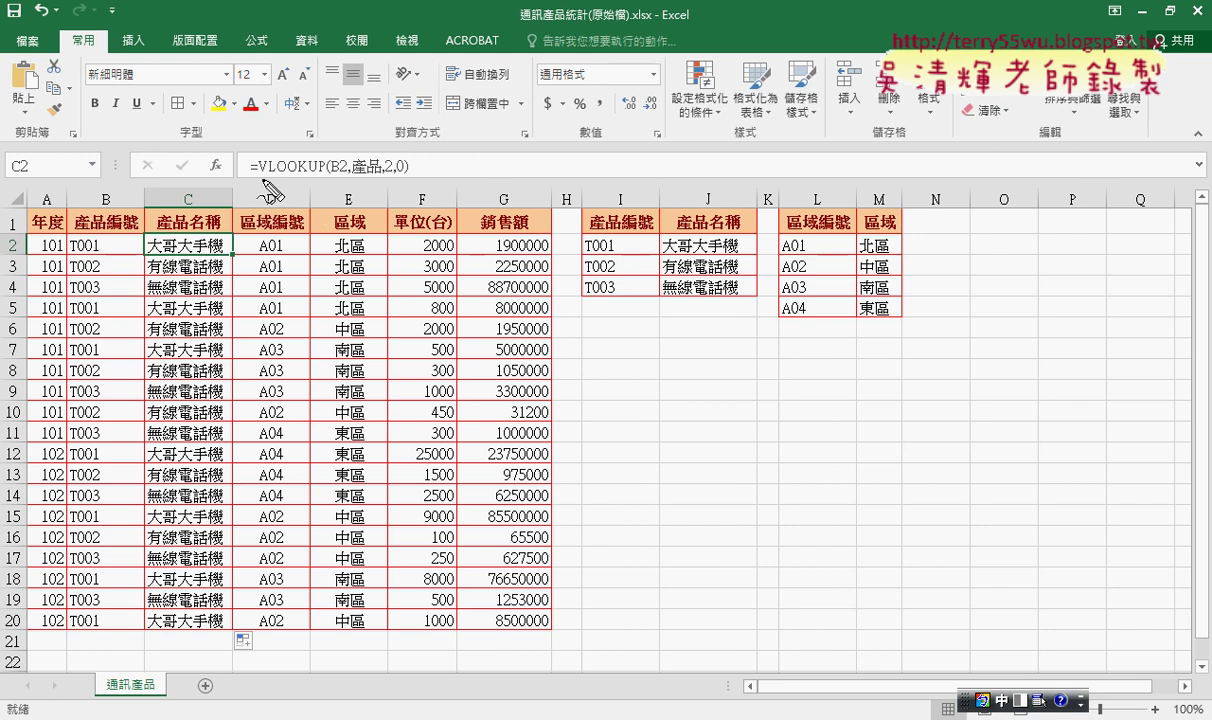
mouse_move(252, 172)
mouse_down()
mouse_move(408, 171)
mouse_move(383, 183)
mouse_up()
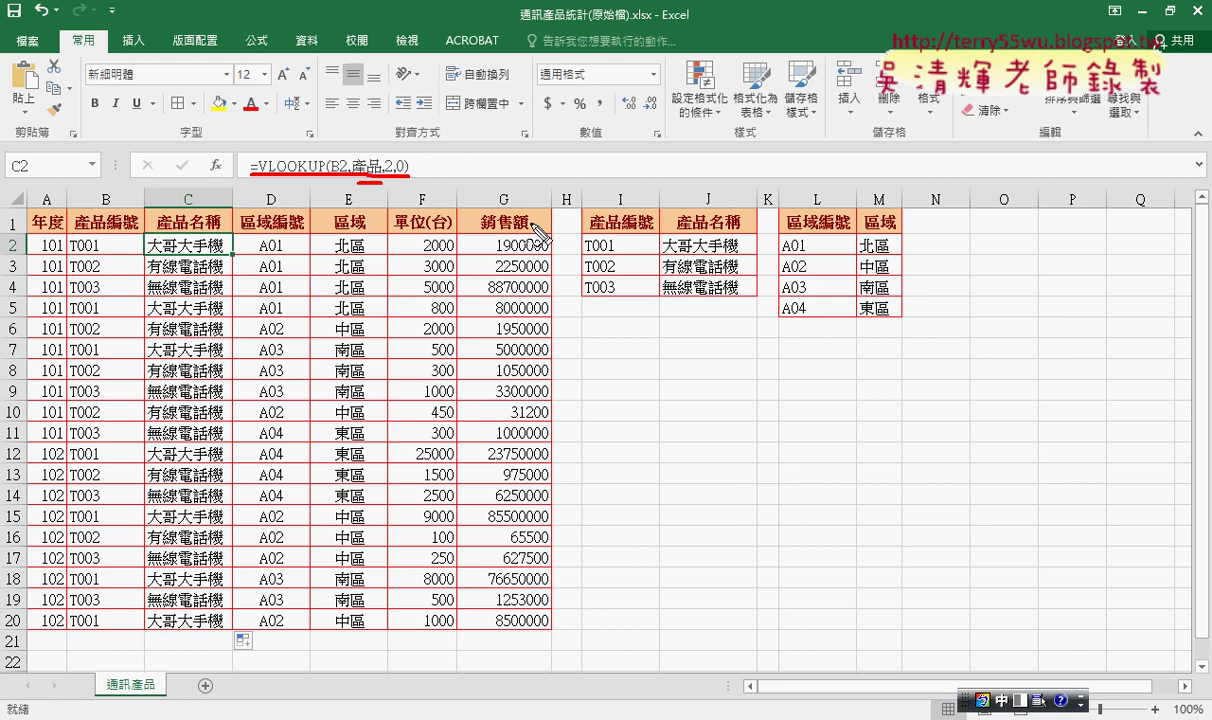
drag(705, 310, 718, 288)
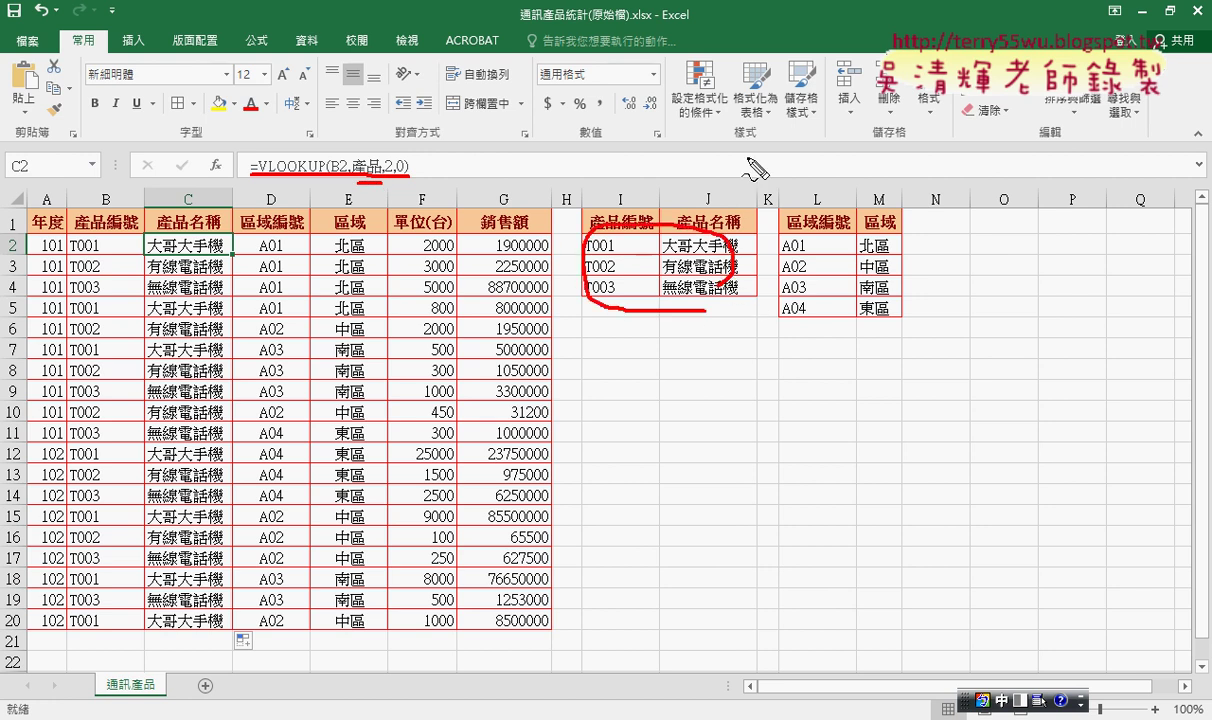
key(Escape)
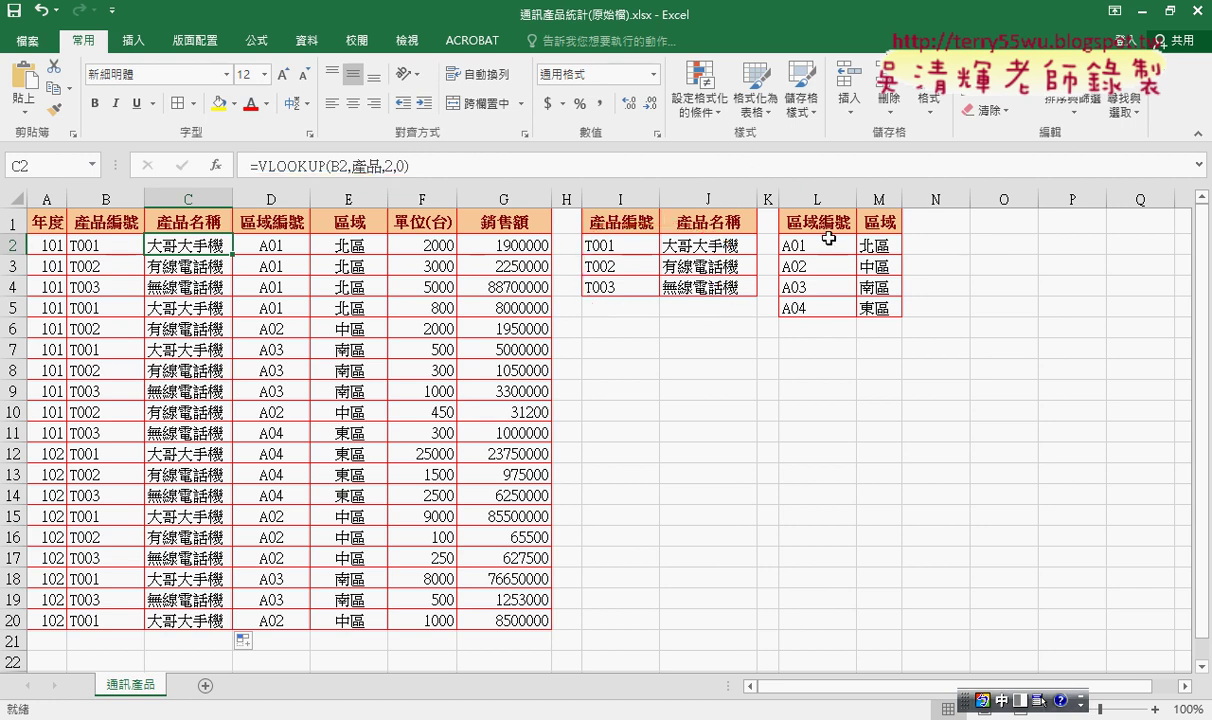
click(828, 222)
double_click(838, 215)
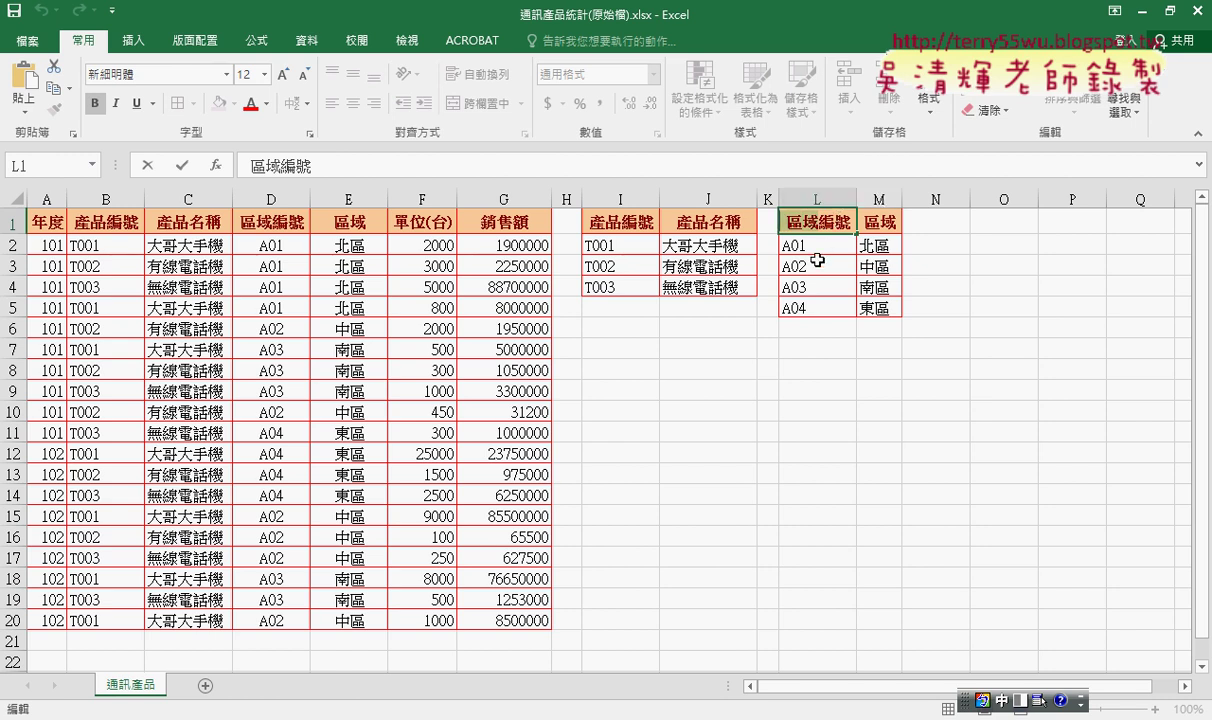
Step: Select L2:M5 and name it 區域 via the Name Box
click(820, 256)
drag(820, 256, 870, 312)
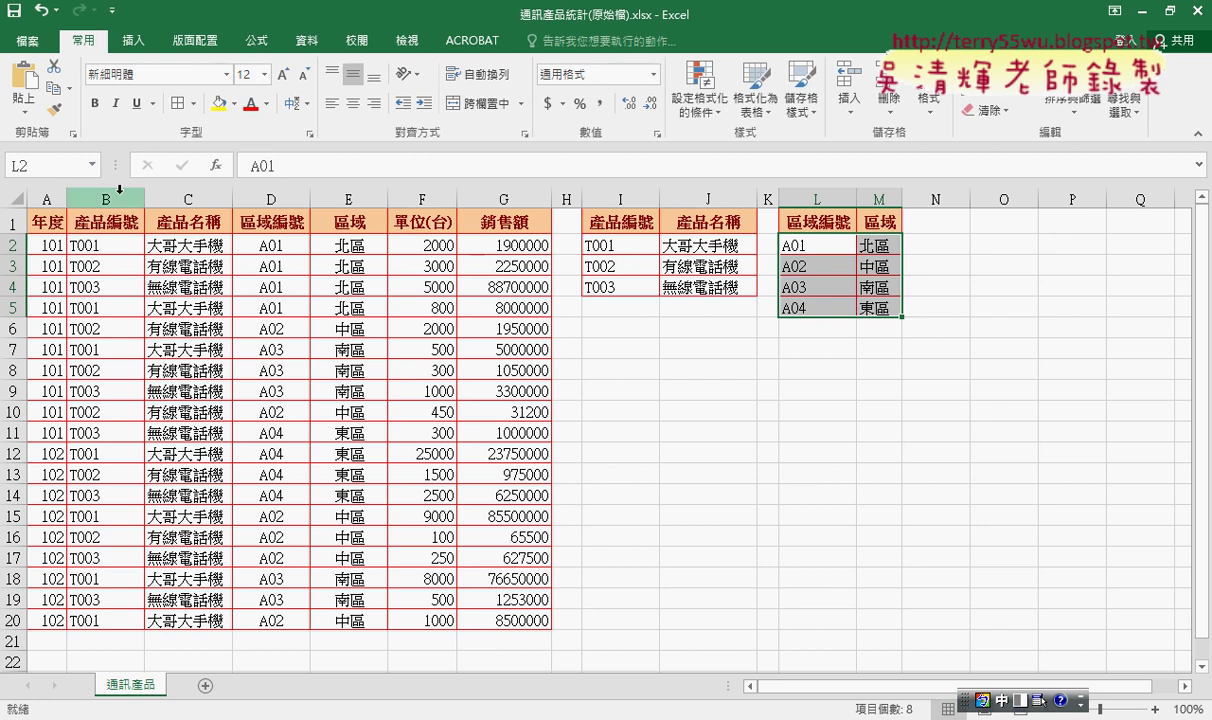
click(45, 165)
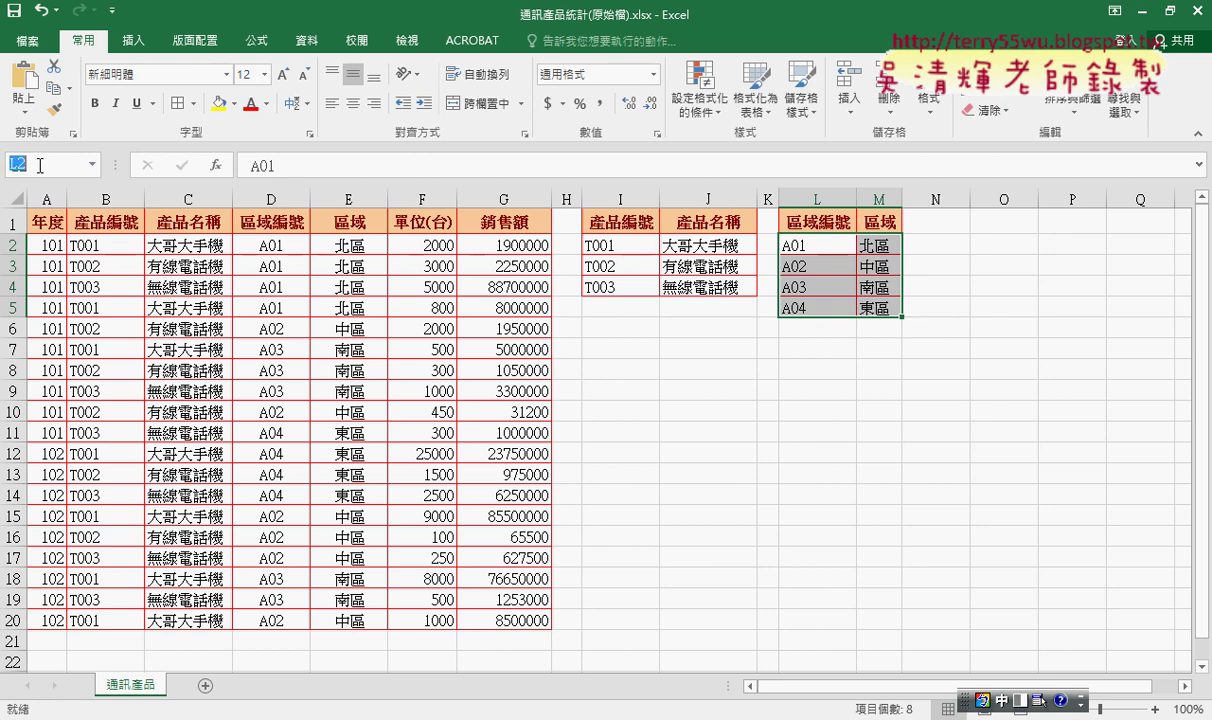
text(區域)
key(Return)
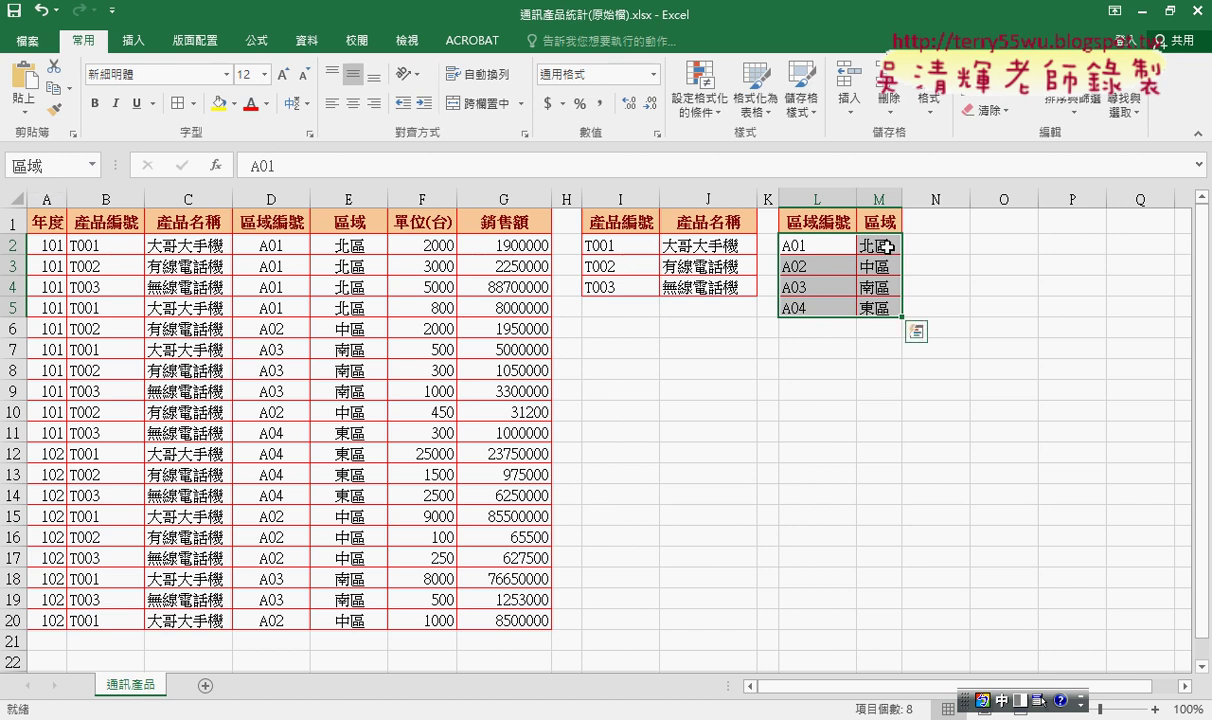
Step: Replace E2's Table_array $L$2:$M$5 with 區域 from the F3 Paste Name list
click(353, 245)
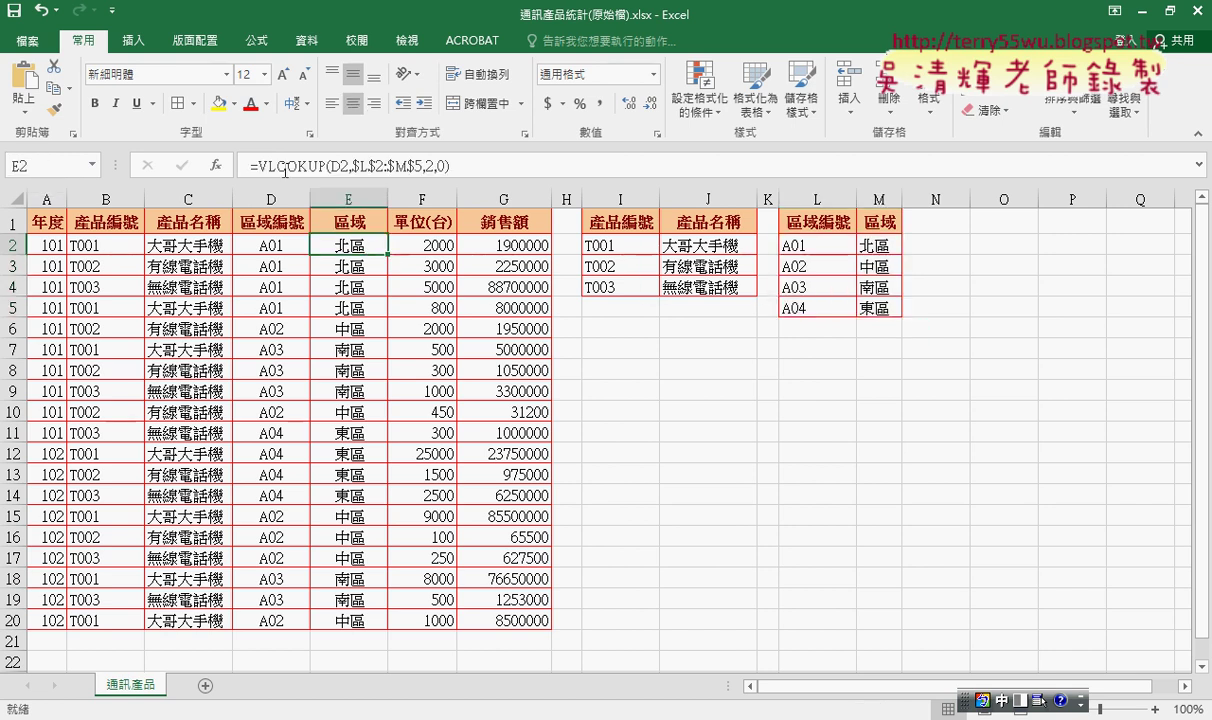
click(285, 170)
click(215, 165)
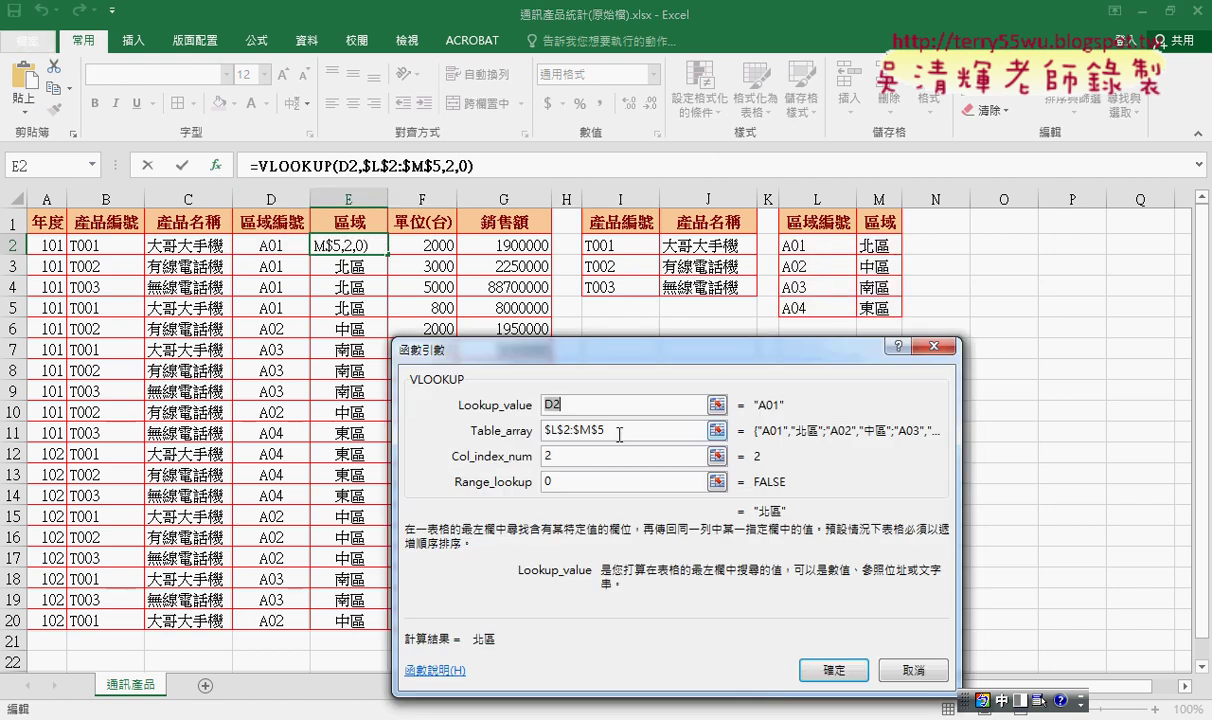
drag(619, 434, 500, 418)
key(BackSpace)
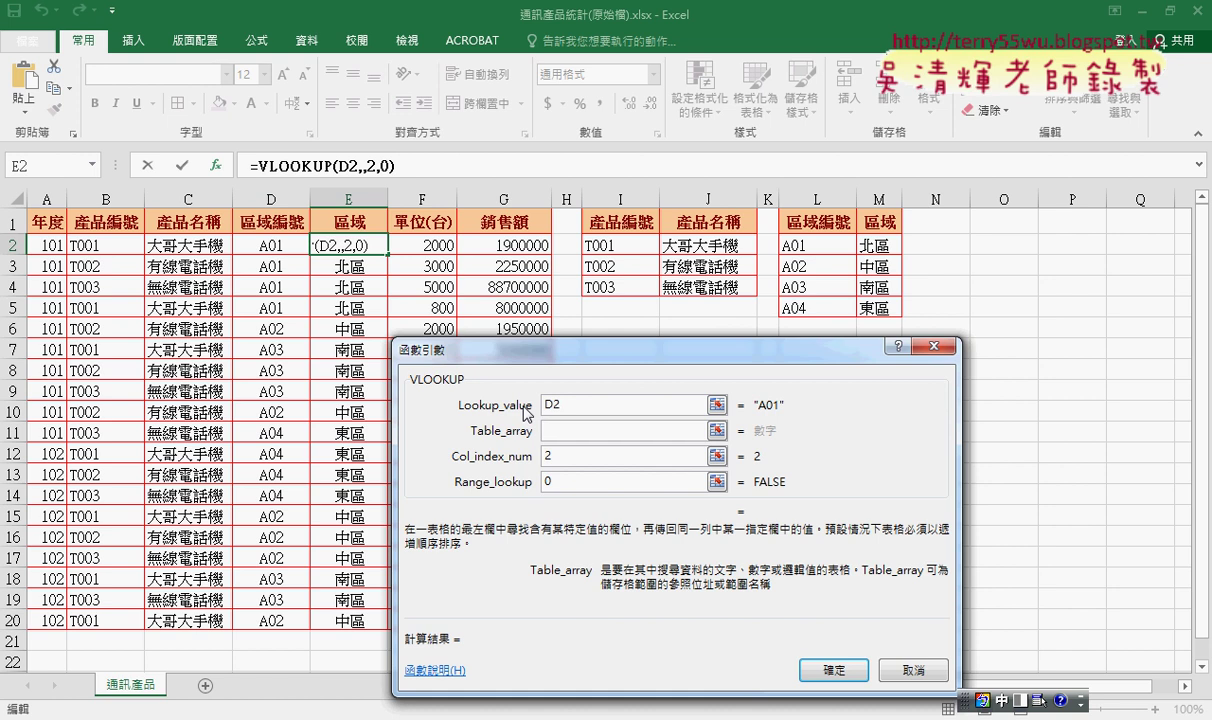
key(F3)
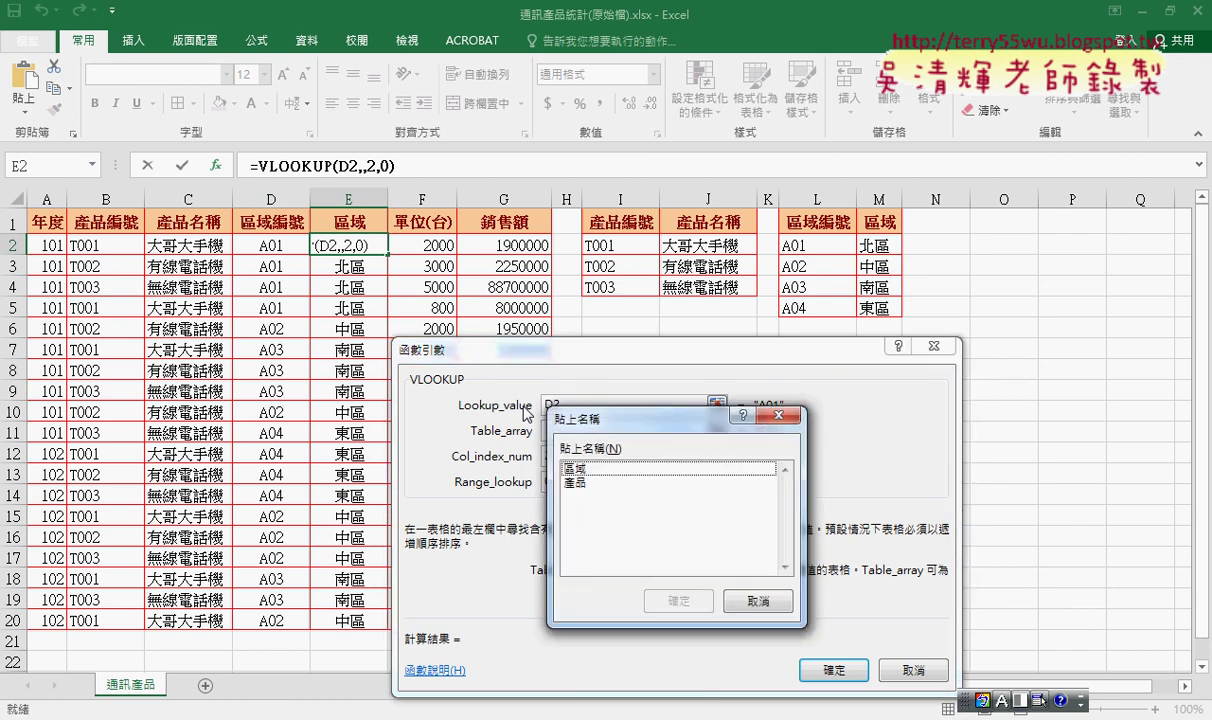
drag(577, 422, 752, 312)
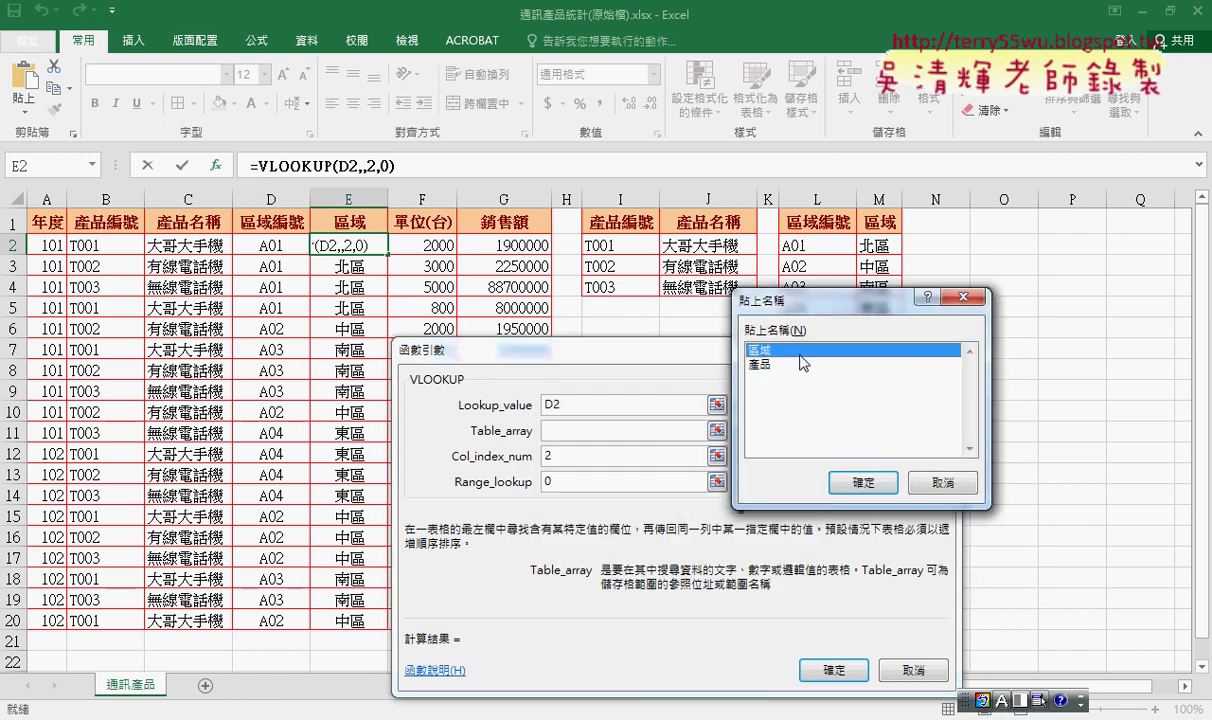
double_click(780, 352)
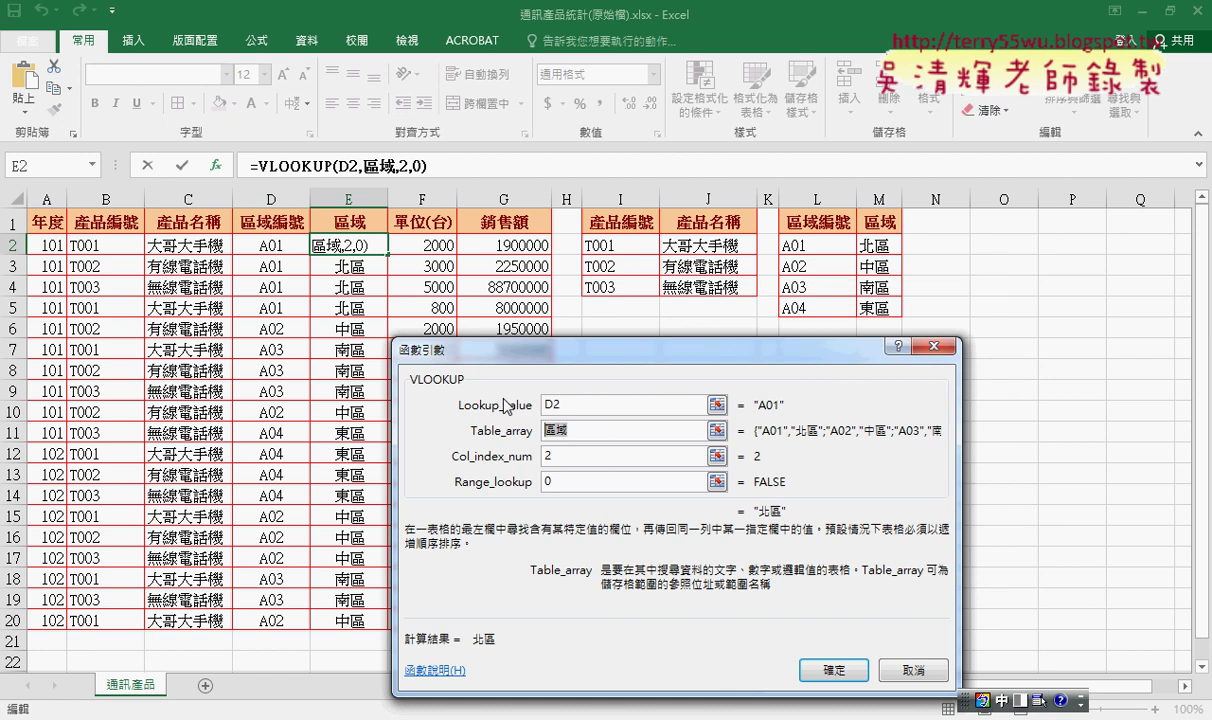
Step: Reinsert 區域 via F3, confirm =VLOOKUP(D2,區域,2,0), and fill it down to E20
key(BackSpace)
key(BackSpace)
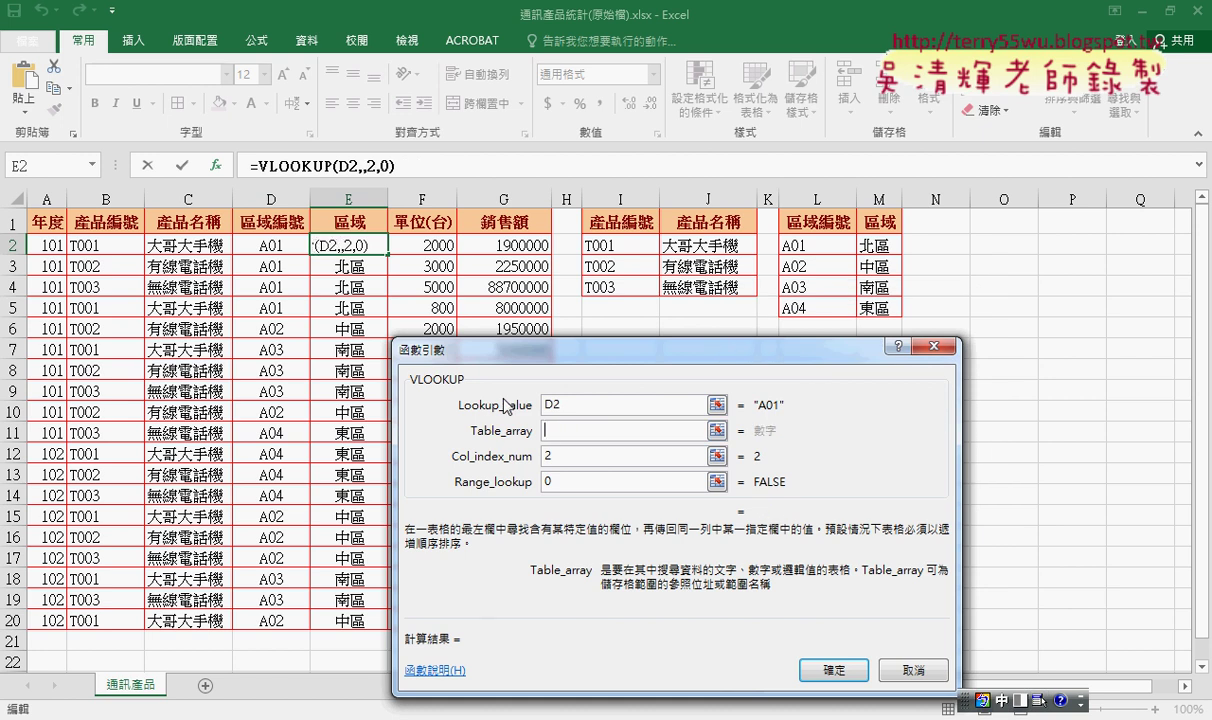
text(區)
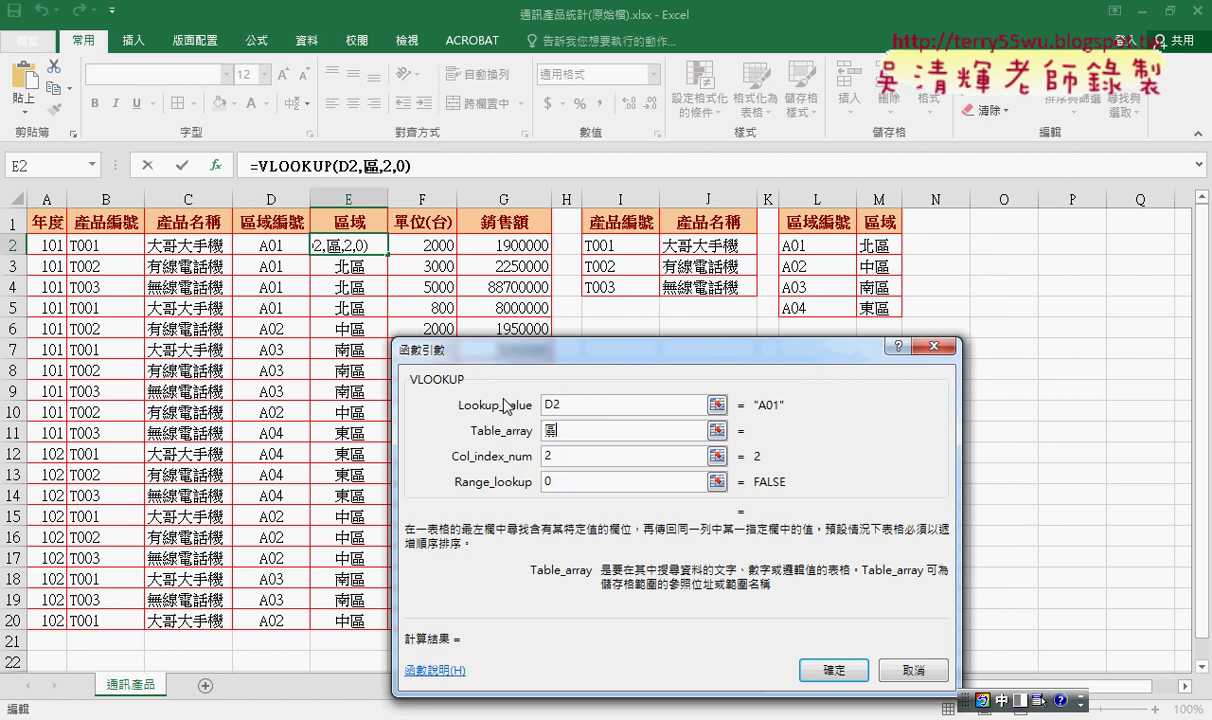
text(域)
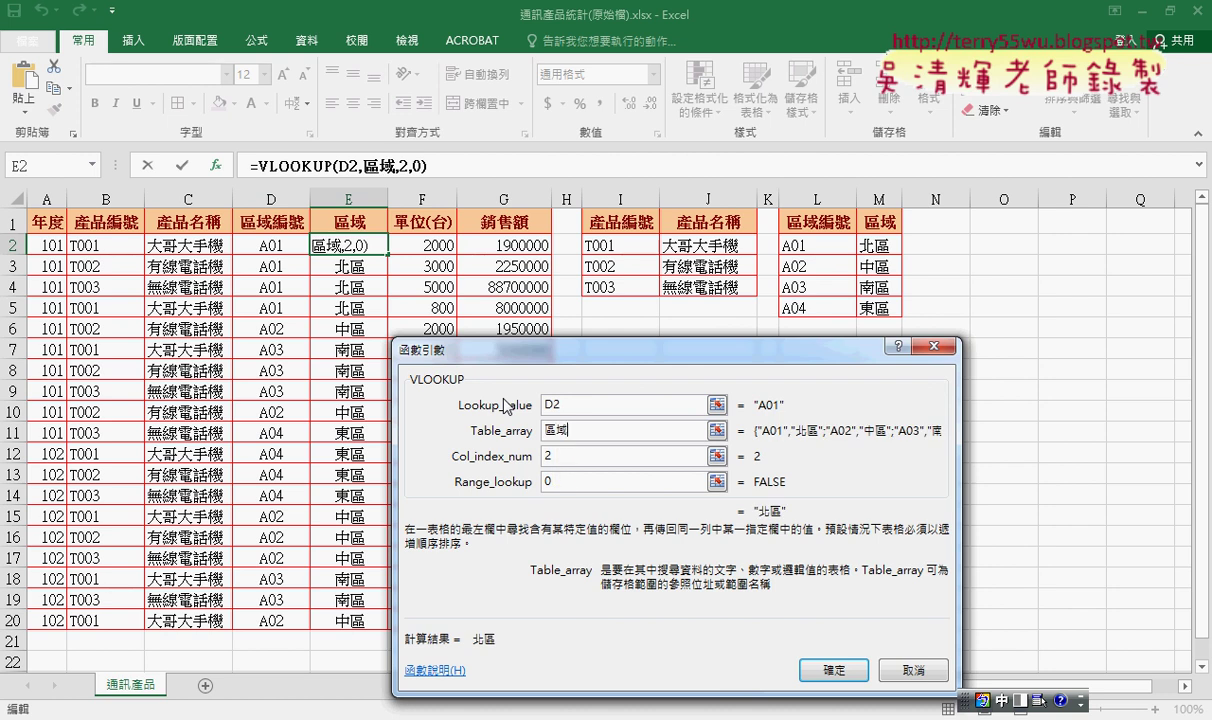
key(BackSpace)
key(BackSpace)
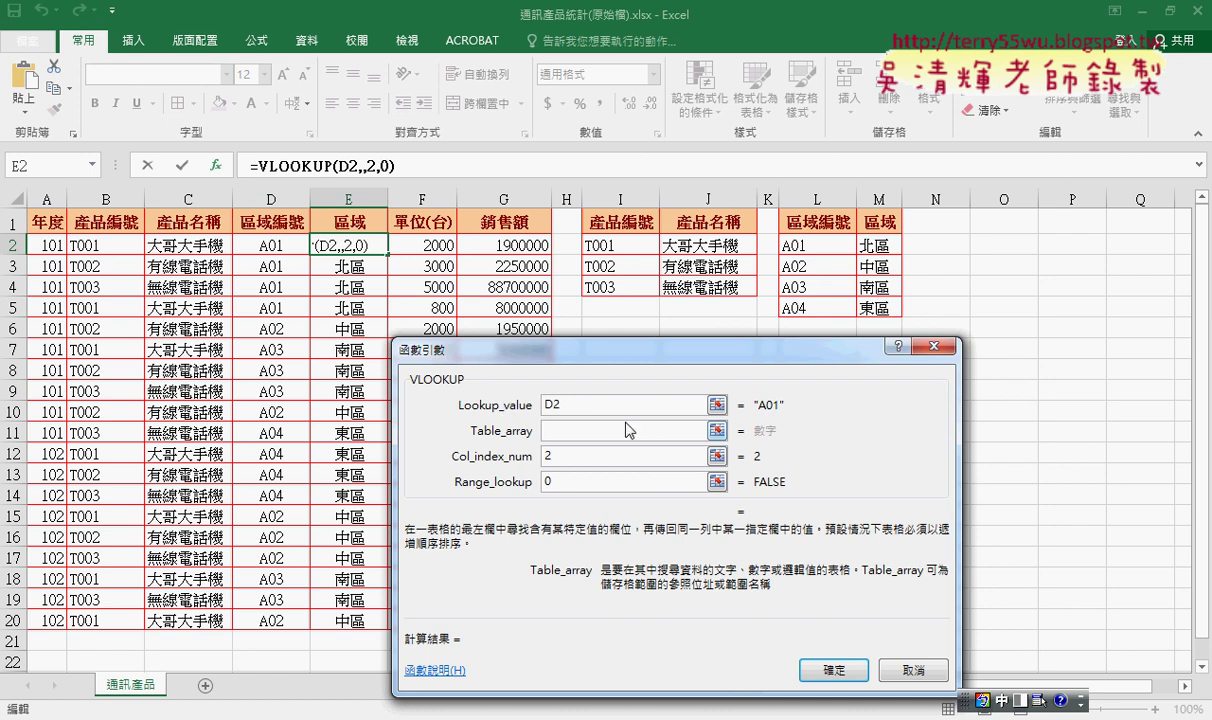
key(F3)
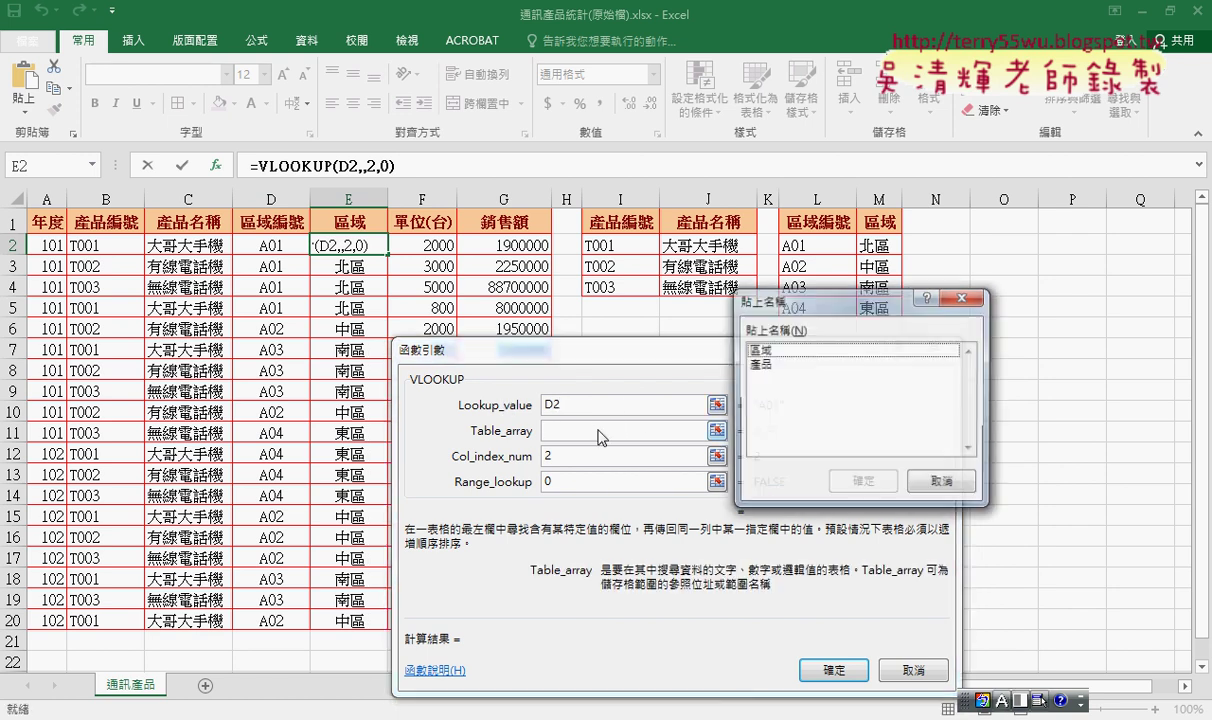
click(762, 350)
double_click(773, 357)
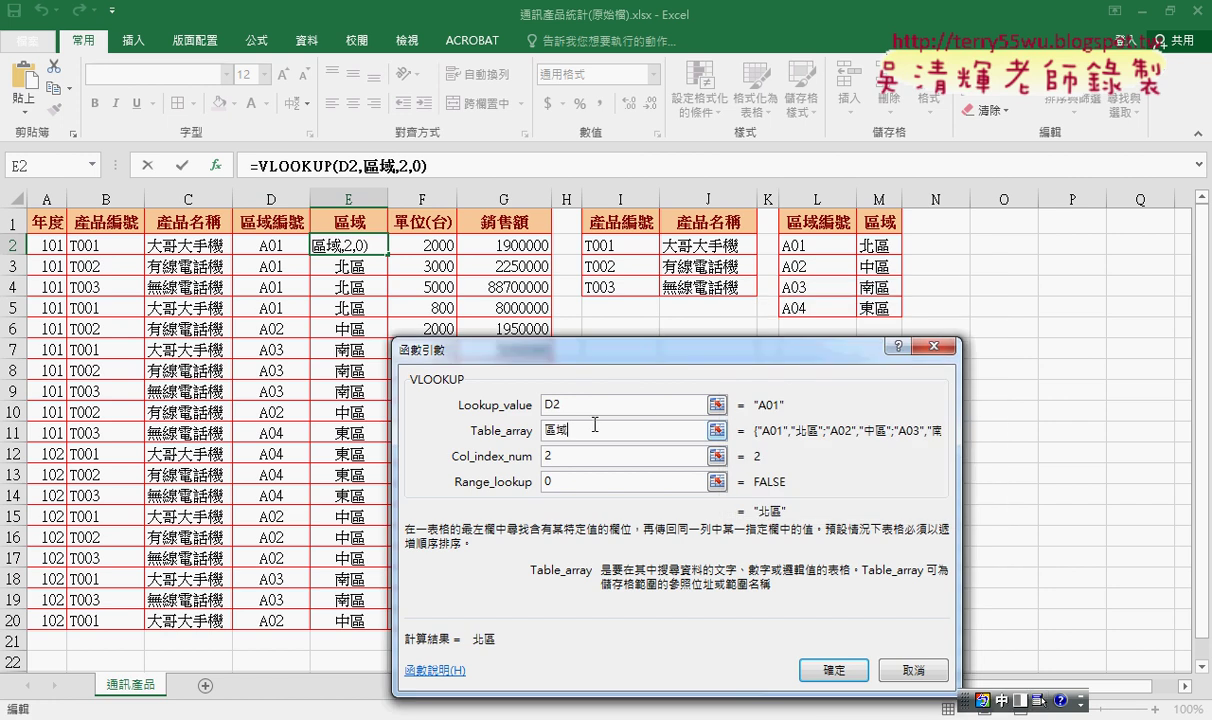
click(833, 670)
double_click(389, 256)
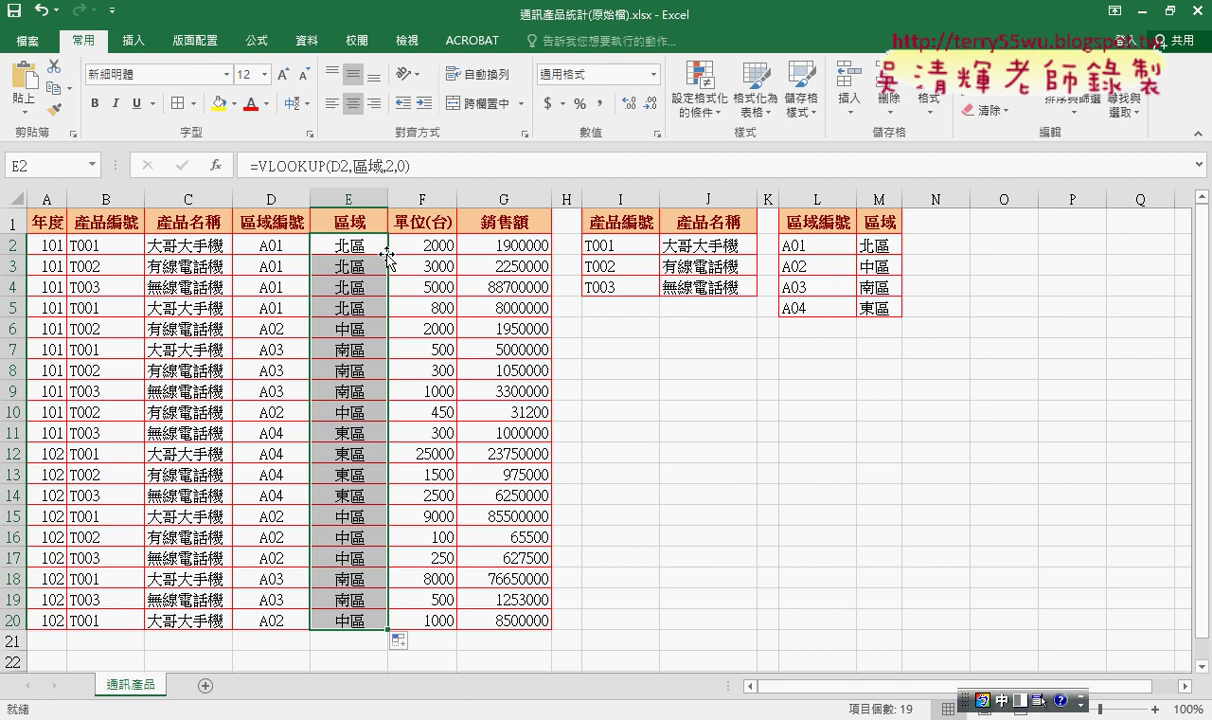
drag(592, 242, 730, 290)
click(377, 248)
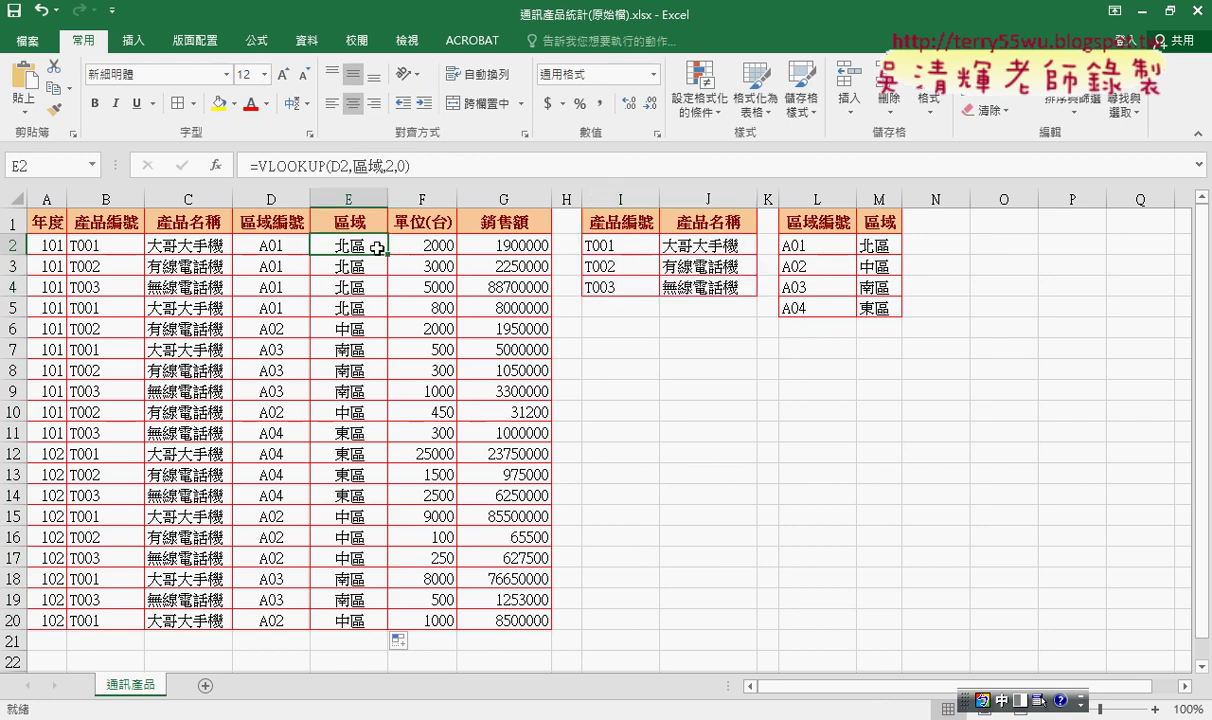
click(263, 166)
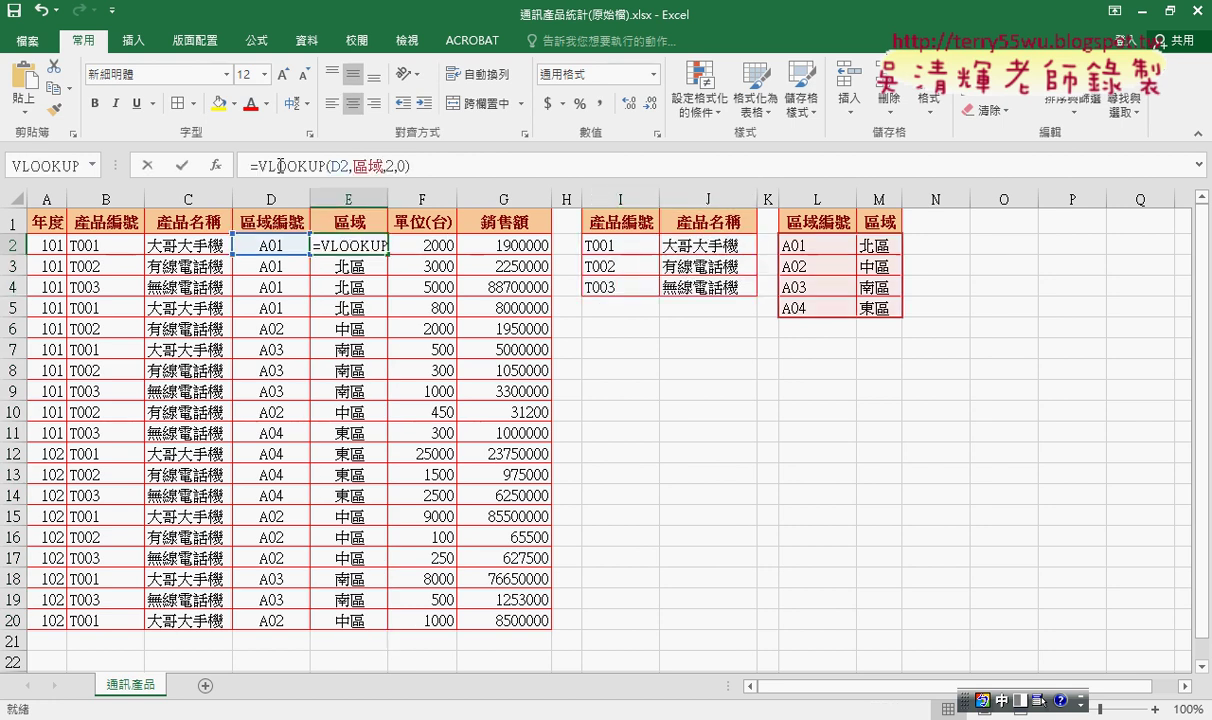
click(218, 166)
drag(623, 355, 658, 134)
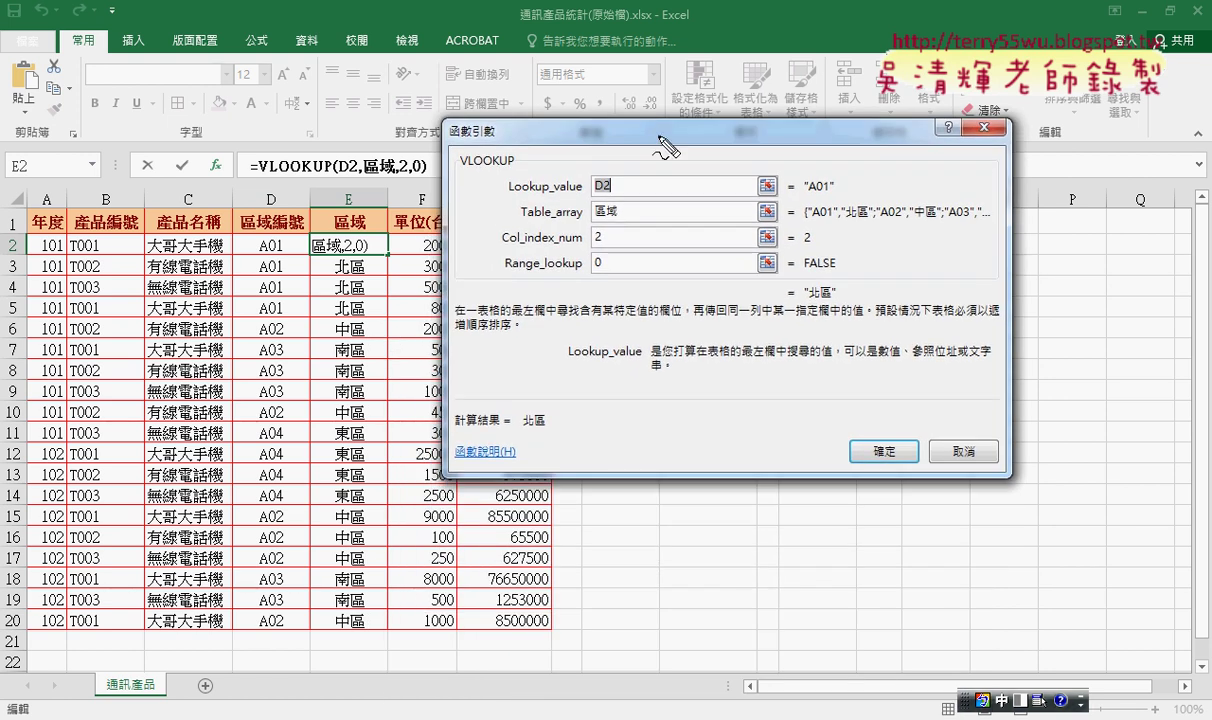
drag(620, 225, 590, 227)
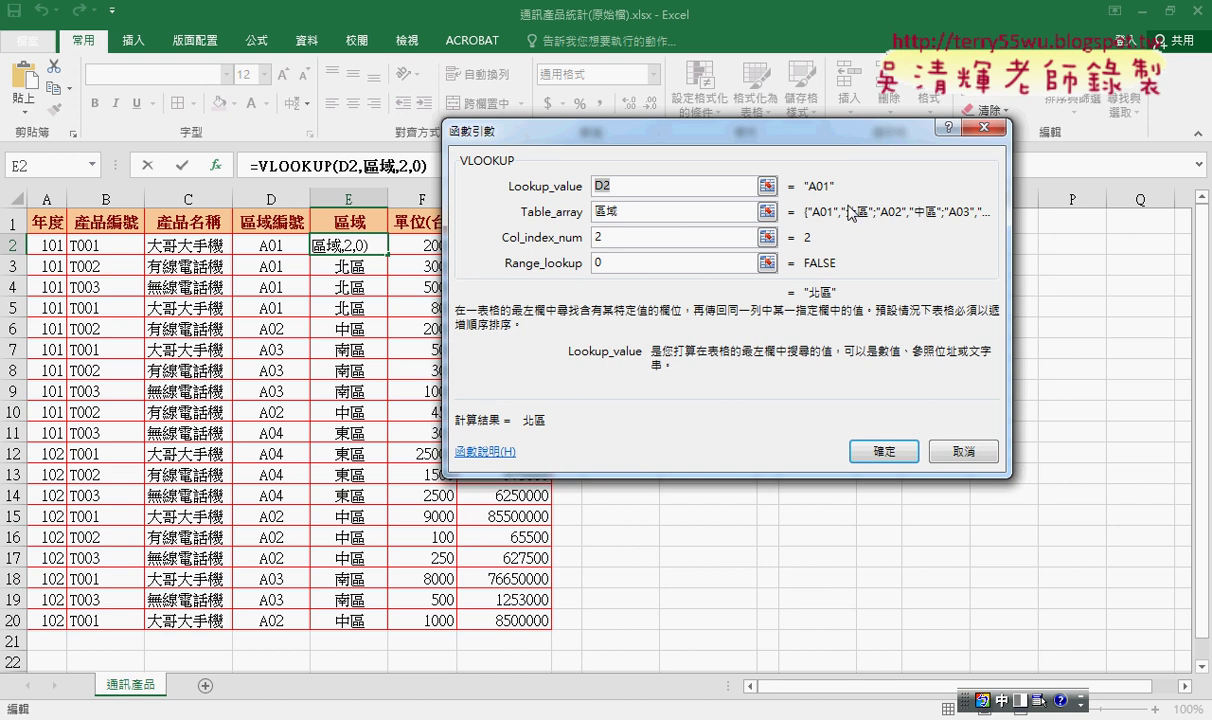
key(Escape)
drag(600, 245, 666, 285)
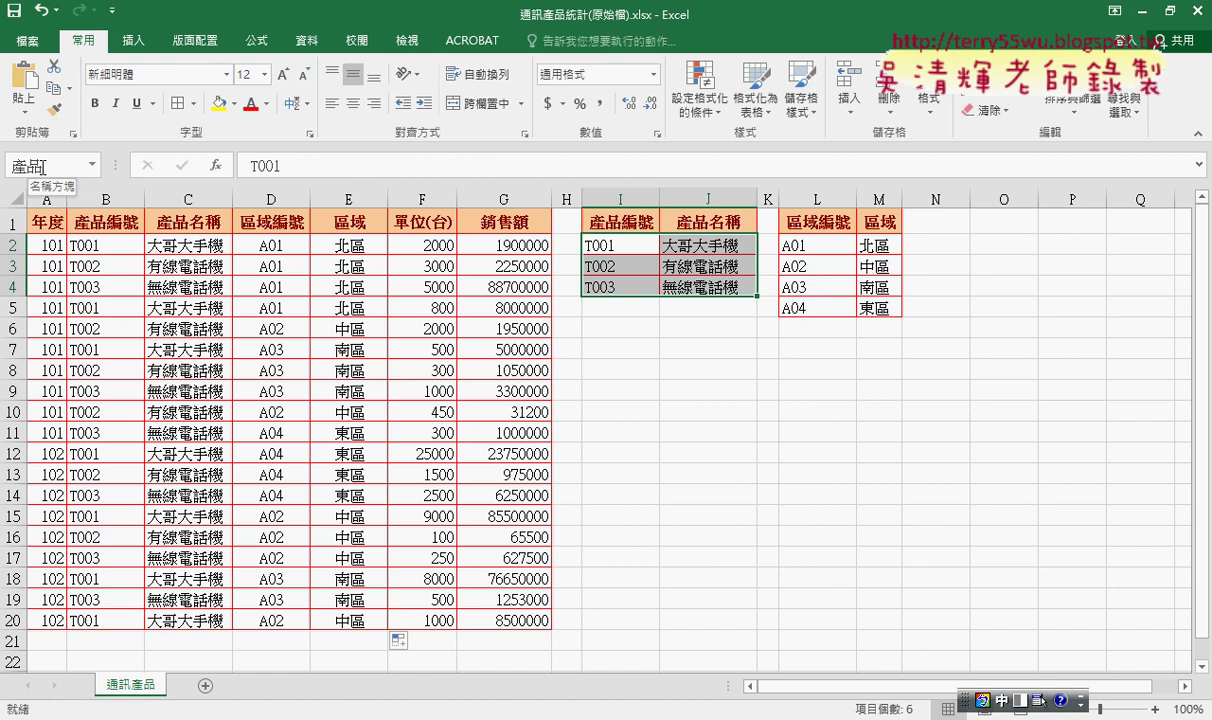
Step: Confirm L2:M5 is named 區域, then show C2's VLOOKUP arguments with 產品 as Table_array
drag(785, 245, 870, 310)
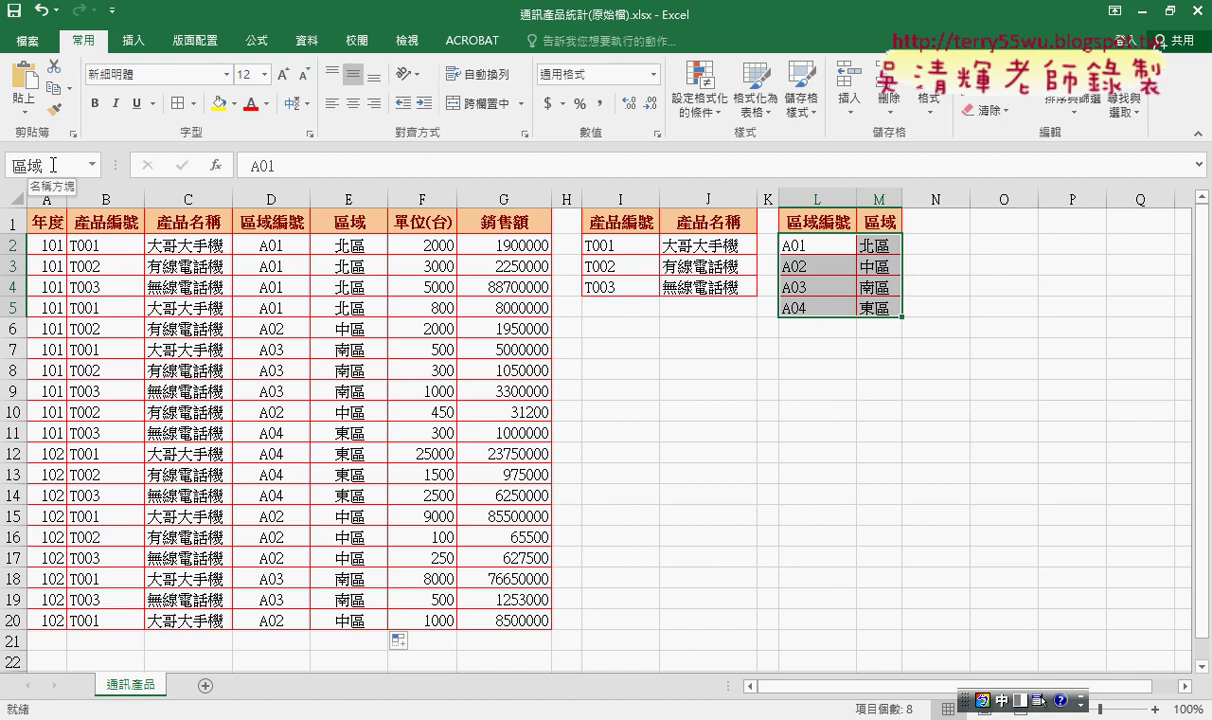
click(178, 234)
click(288, 165)
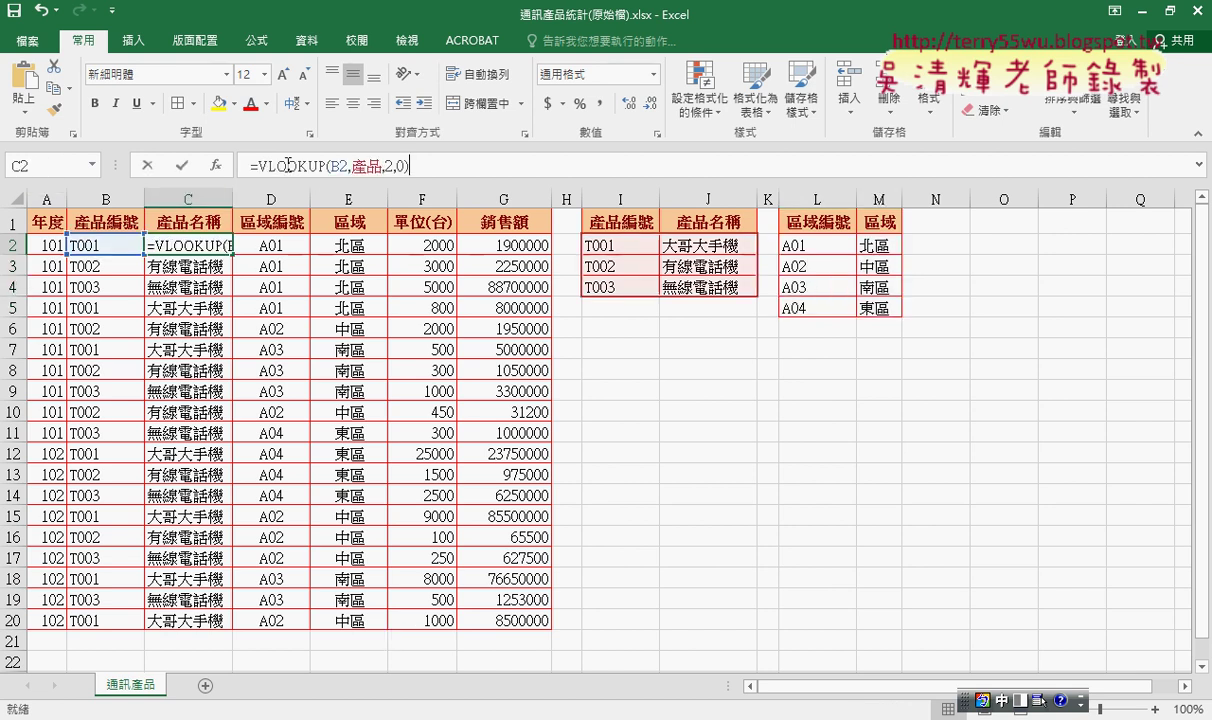
click(214, 165)
click(607, 217)
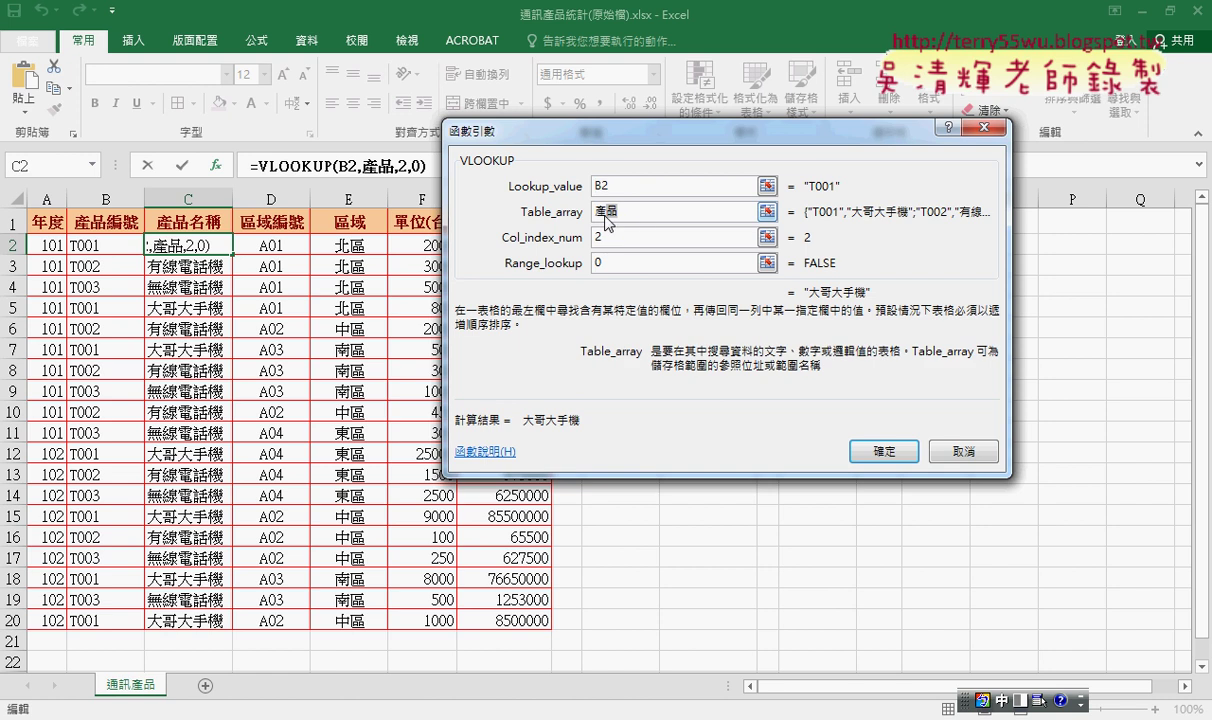
double_click(607, 217)
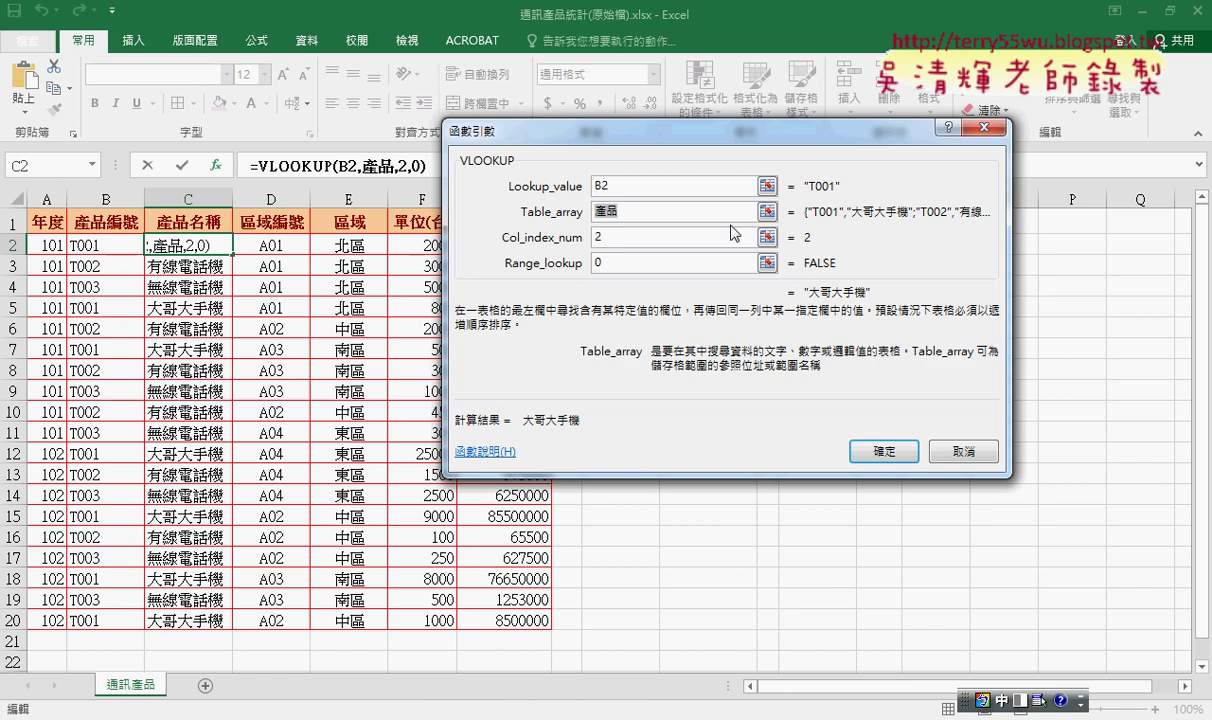